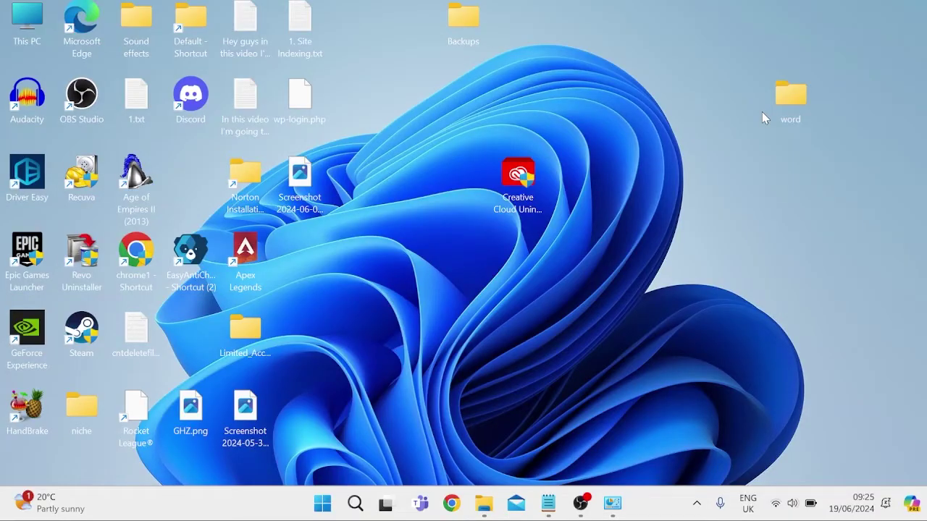
Open the C:\Windows\Temp folder by running 'temp' from Run and granting access
key("super")
type("run")
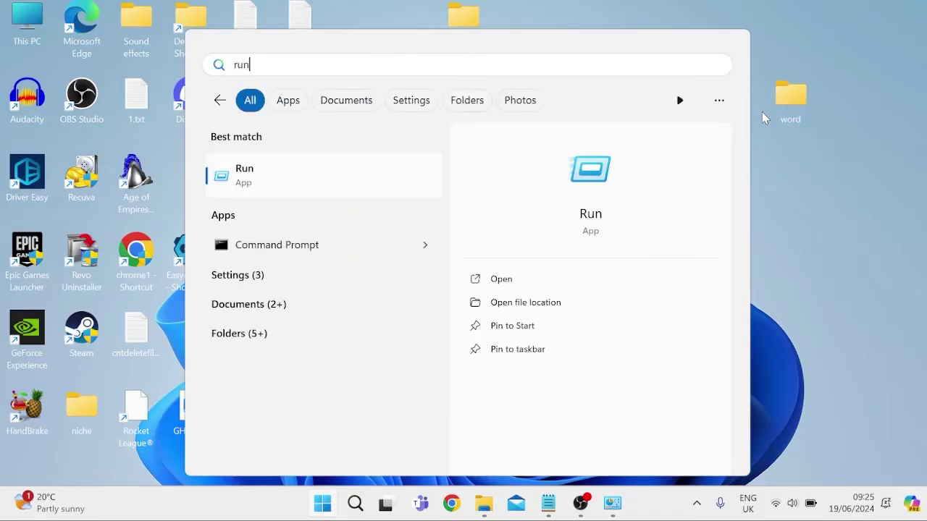
left_click(409, 175)
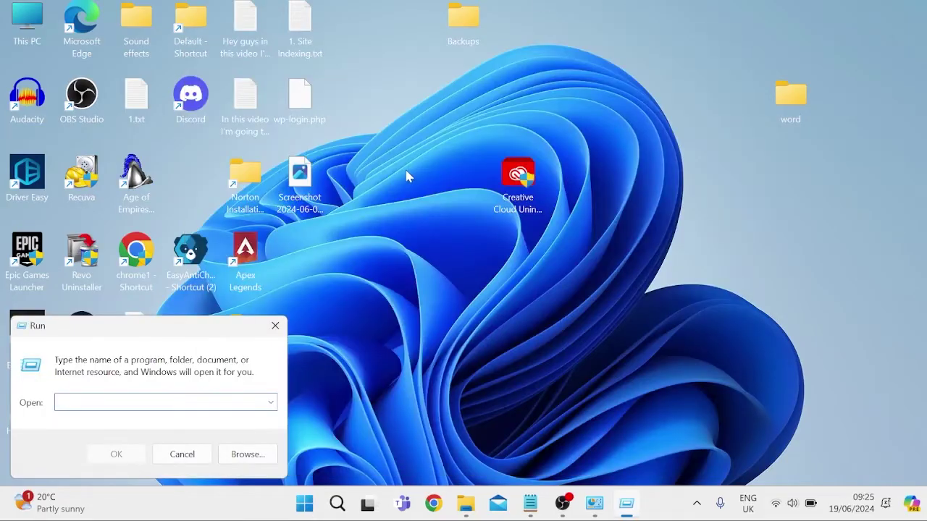
type("temp")
key("Return")
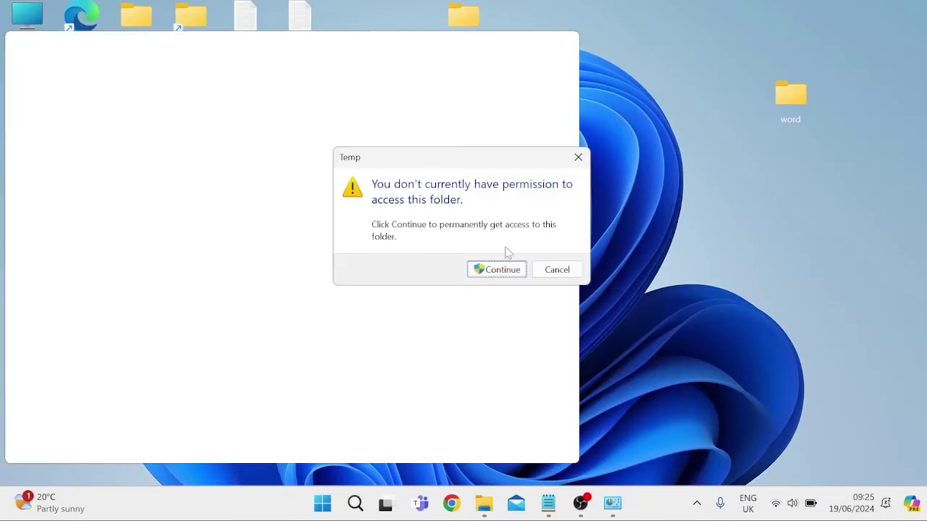
left_click(501, 271)
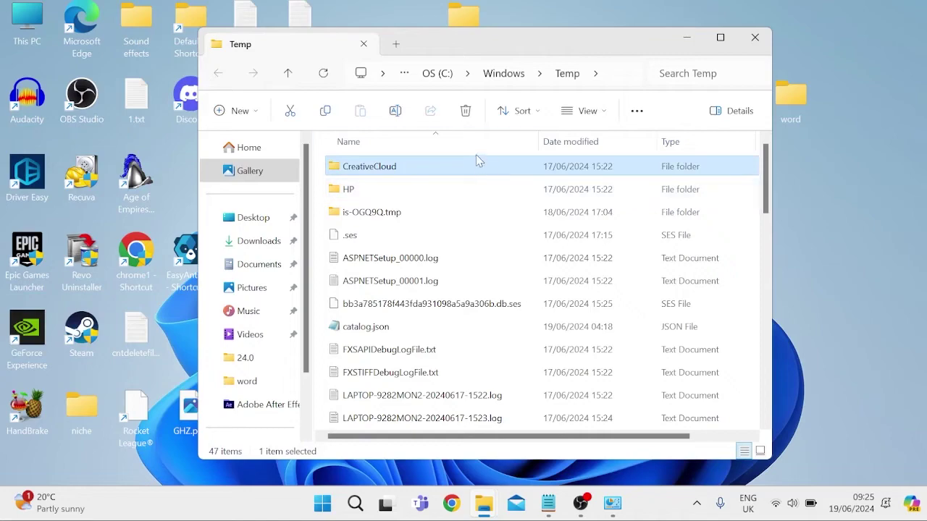
Delete all 47 Windows Temp items with admin permission, skipping in-use ones so four remain
key("ctrl+a")
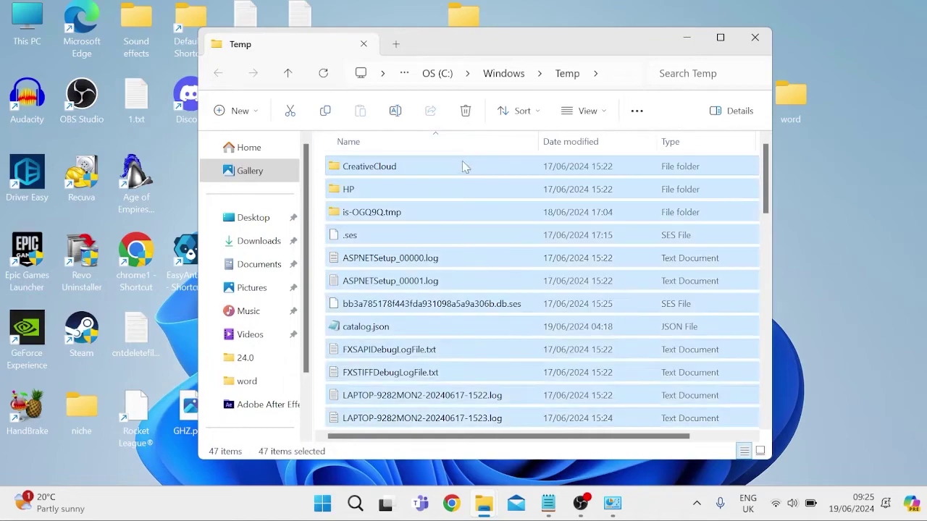
right_click(391, 174)
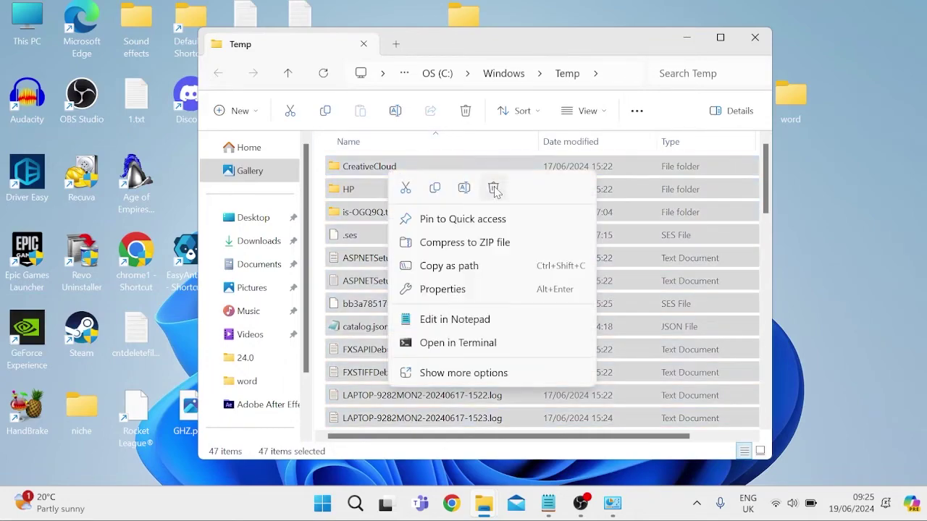
left_click(494, 188)
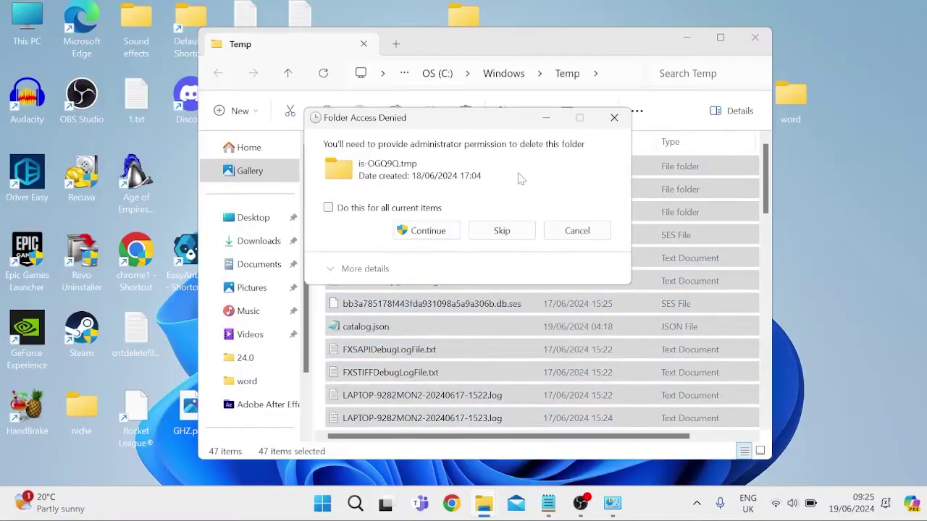
left_click(372, 210)
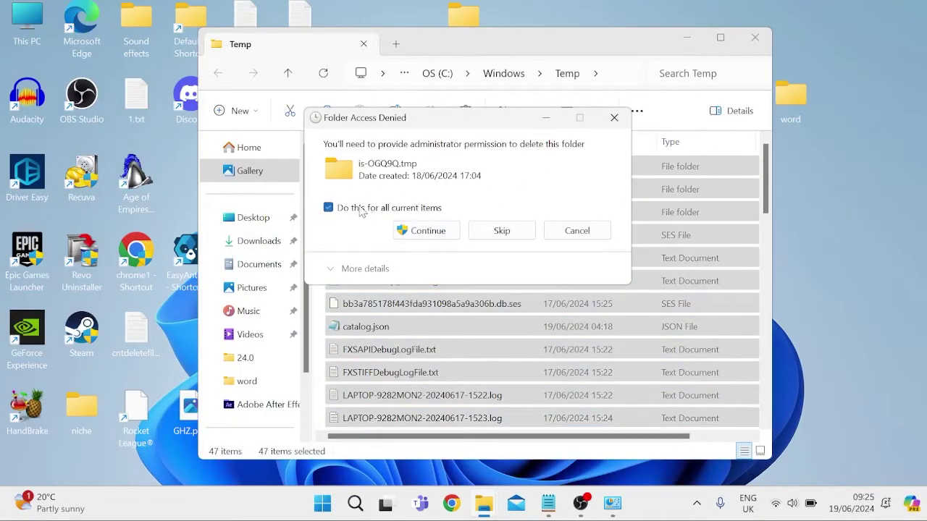
left_click(440, 236)
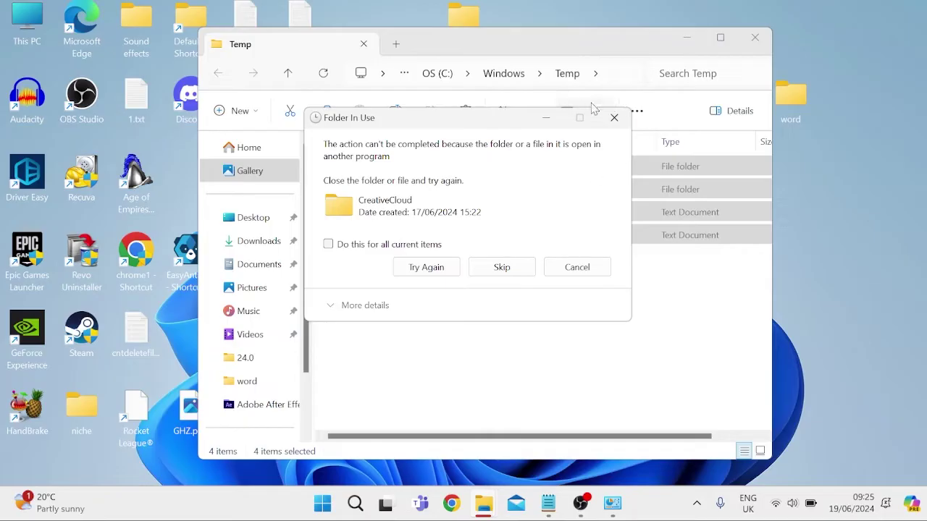
left_click(614, 119)
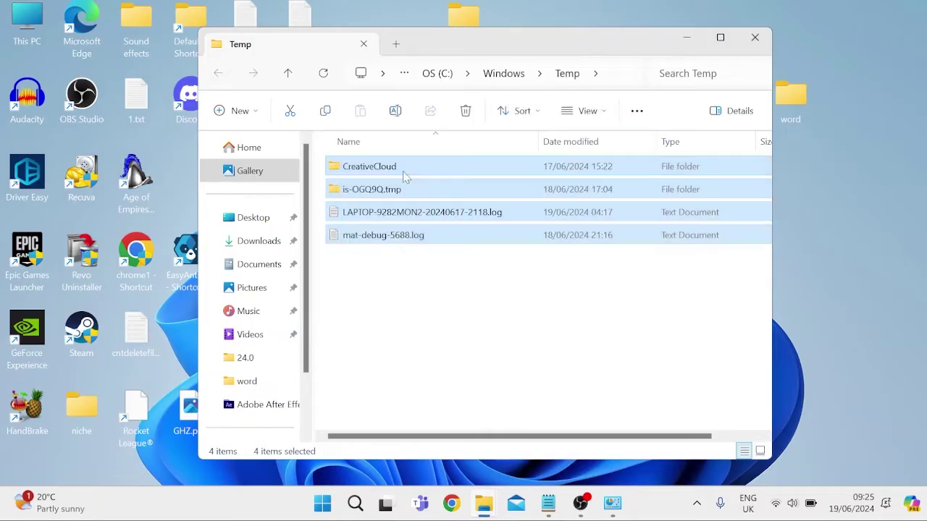
left_click(446, 287)
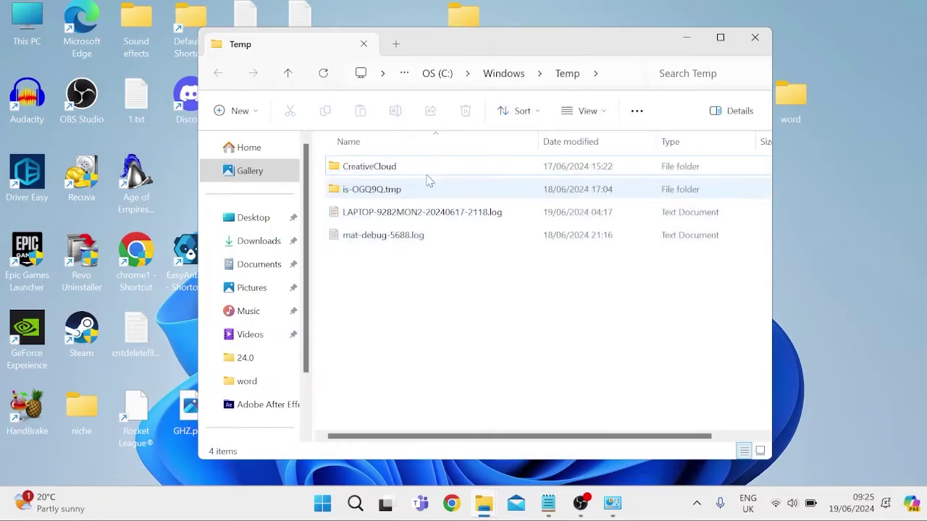
Close Windows Temp and open the user's %temp% folder from Run
left_click(759, 45)
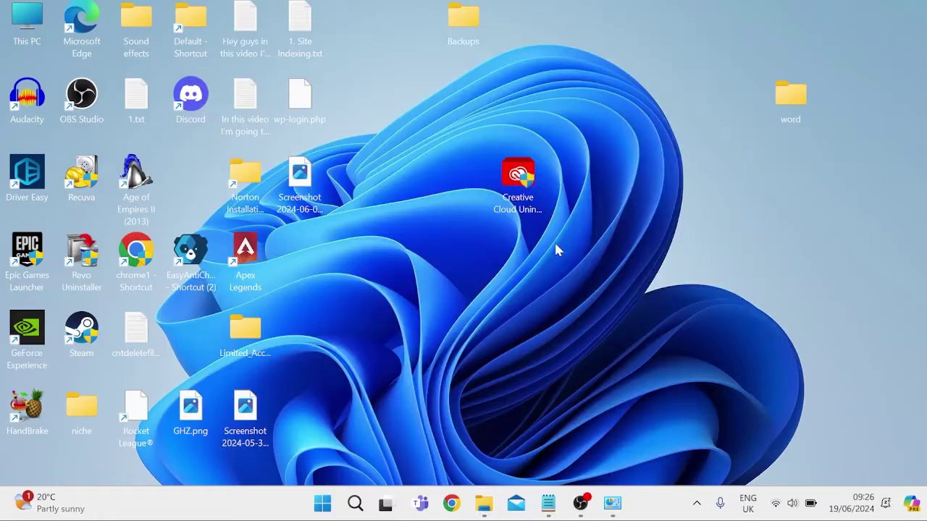
key("super")
type("run")
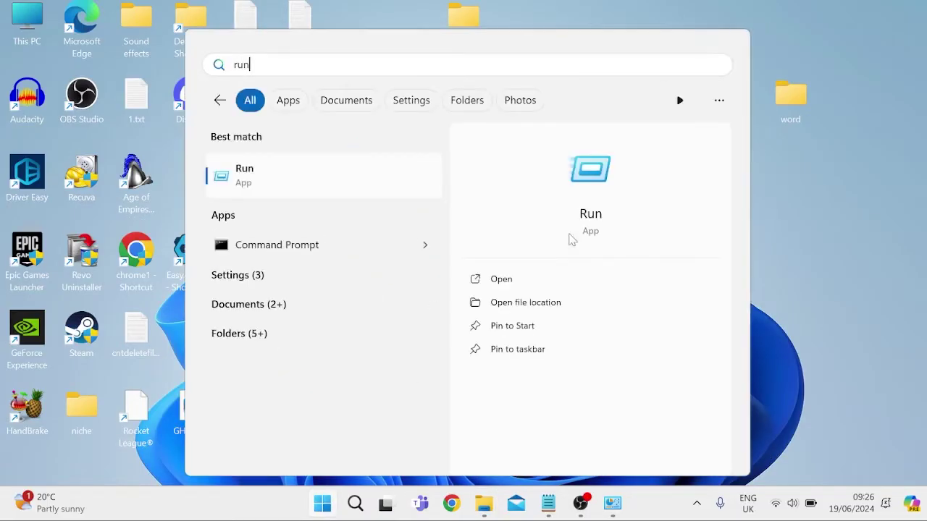
key("Return")
type("%temp%")
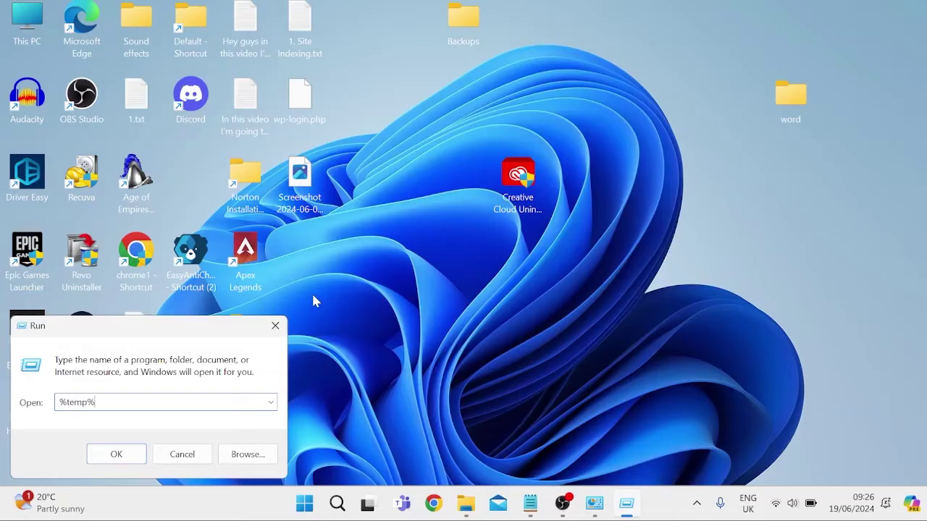
key("Return")
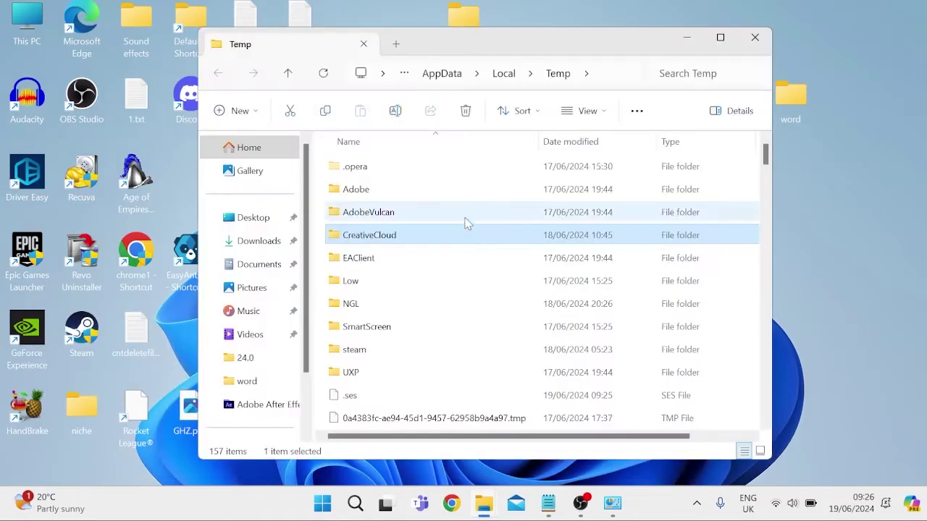
Delete all 157 items in the user Temp folder, retrying locked ones, leaving four, then close it
key("ctrl+a")
right_click(421, 198)
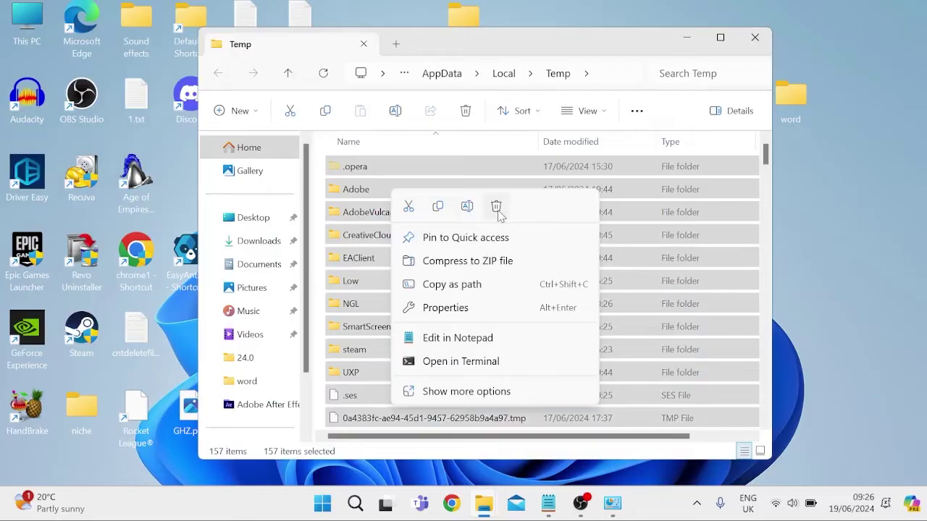
left_click(498, 208)
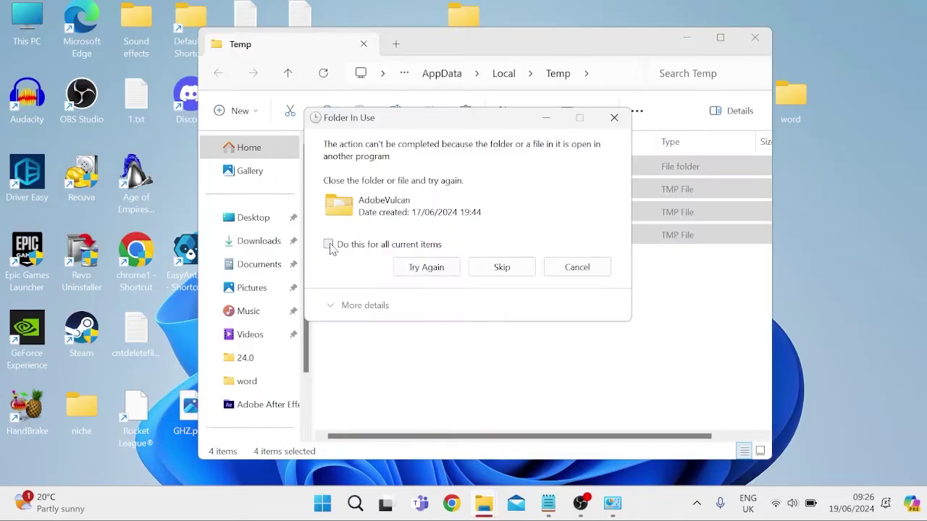
left_click(328, 244)
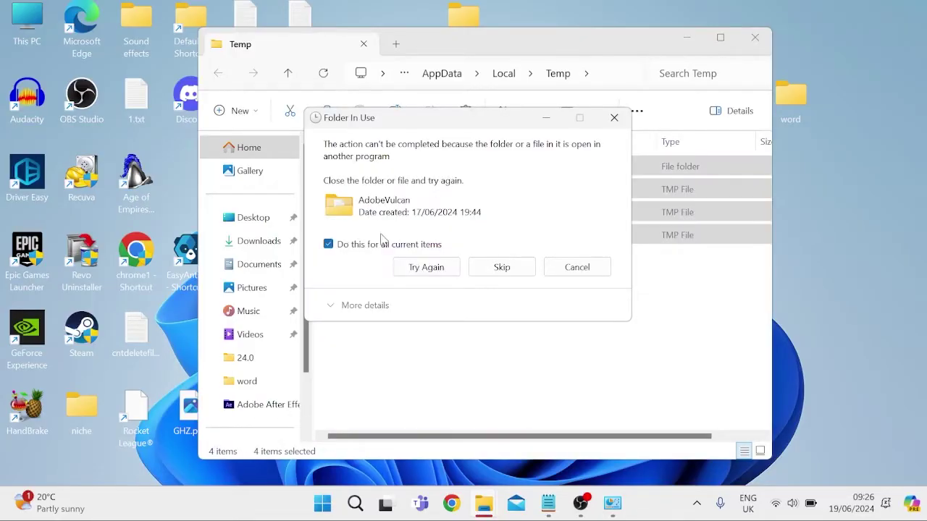
left_click(445, 269)
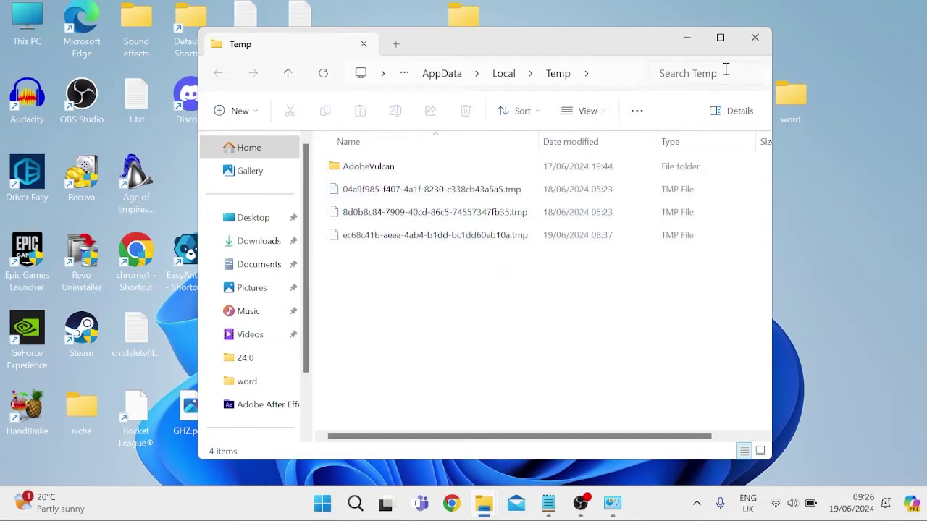
left_click(759, 39)
Go to Settings' System > Storage > Cleanup recommendations page
key("super")
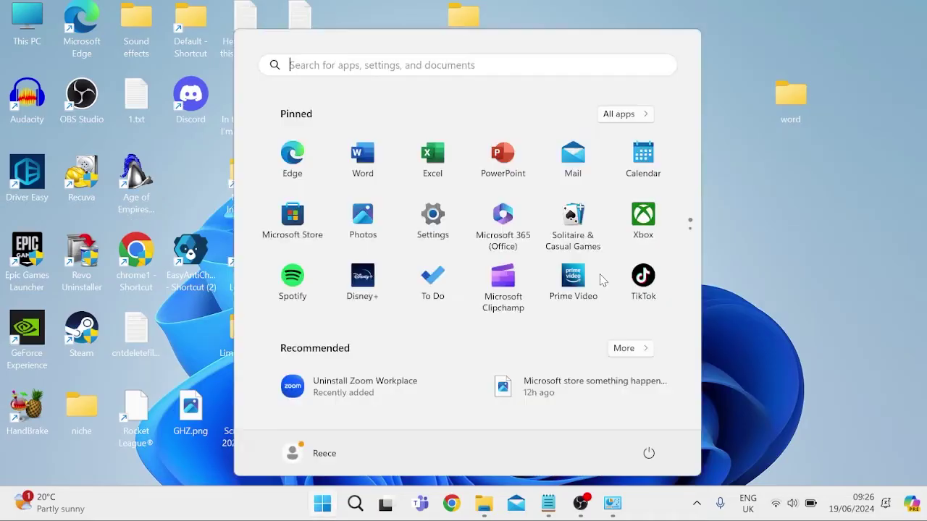
type("settings")
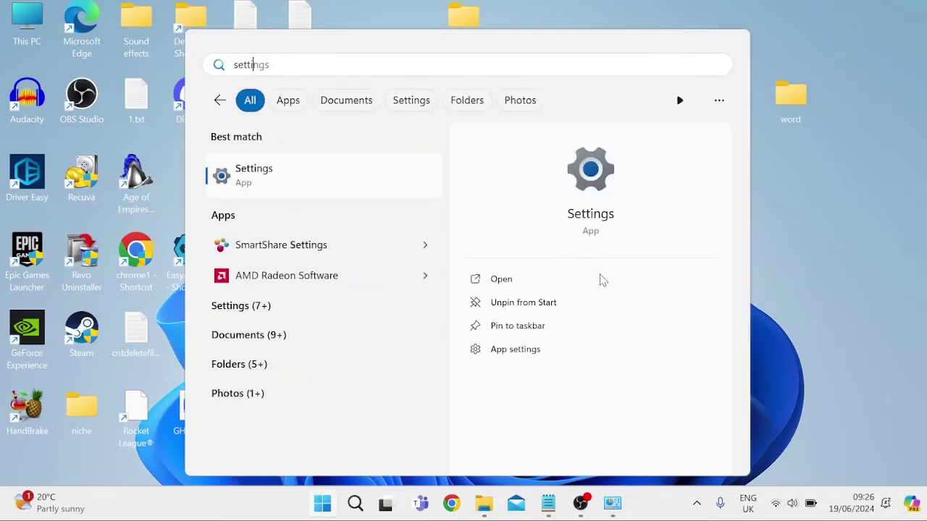
left_click(356, 177)
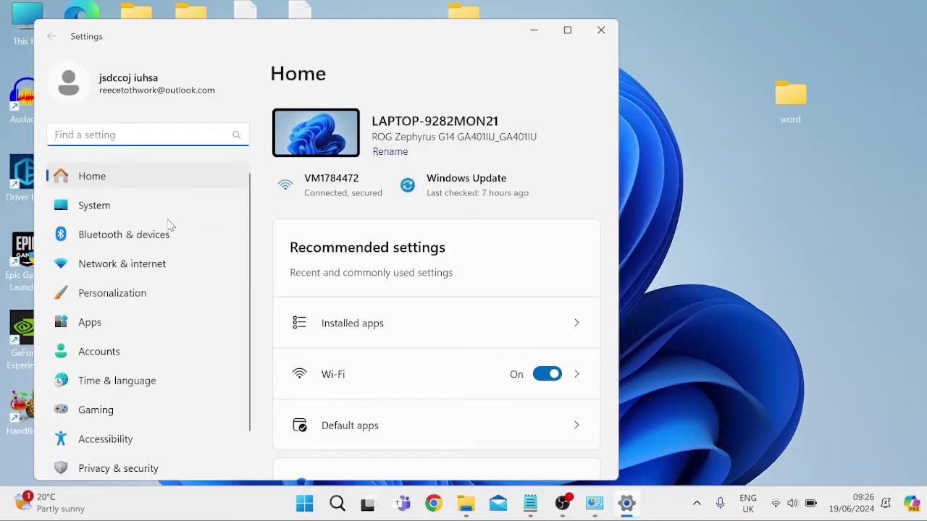
left_click(137, 210)
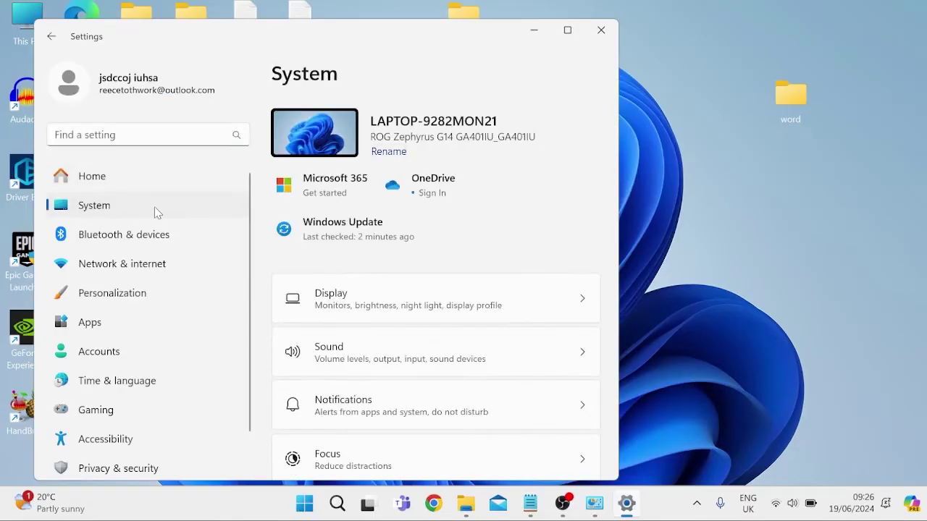
scroll(397, 332, "down", 1)
scroll(397, 332, "down", 3)
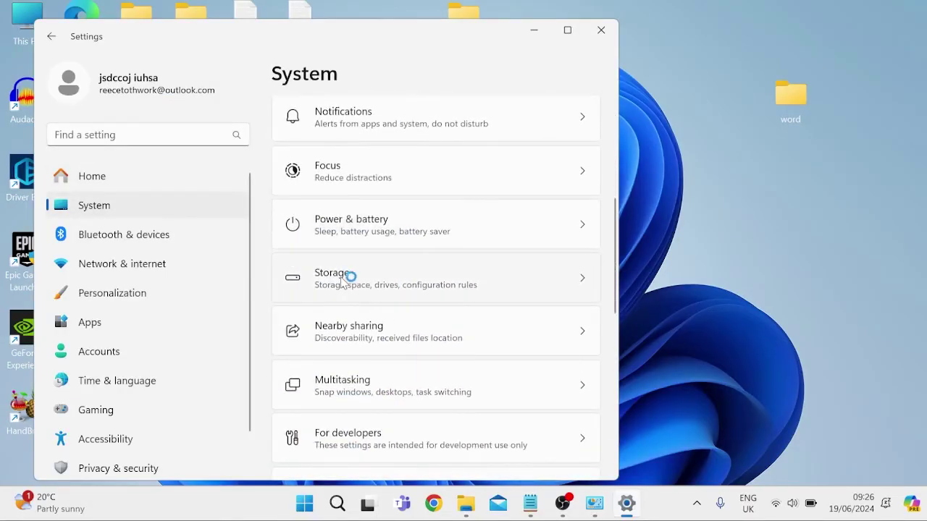
left_click(350, 275)
scroll(413, 263, "down", 5)
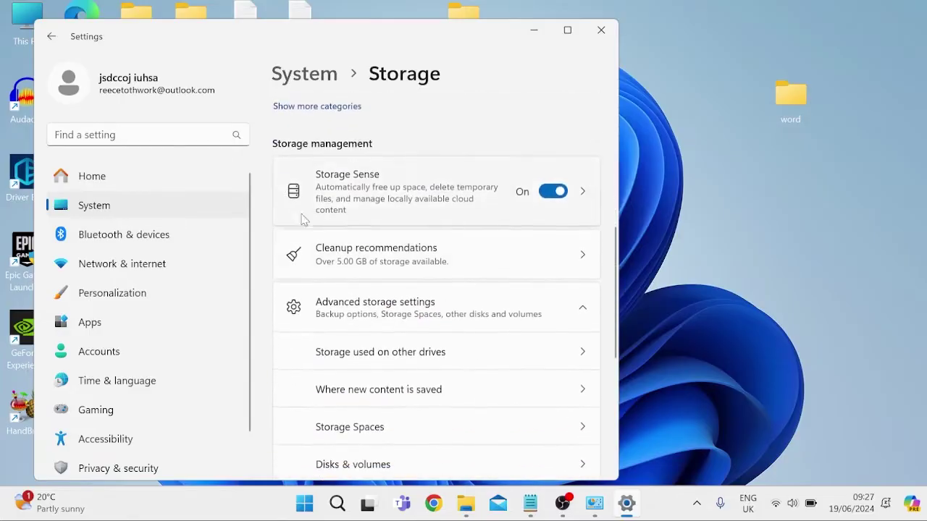
left_click(371, 252)
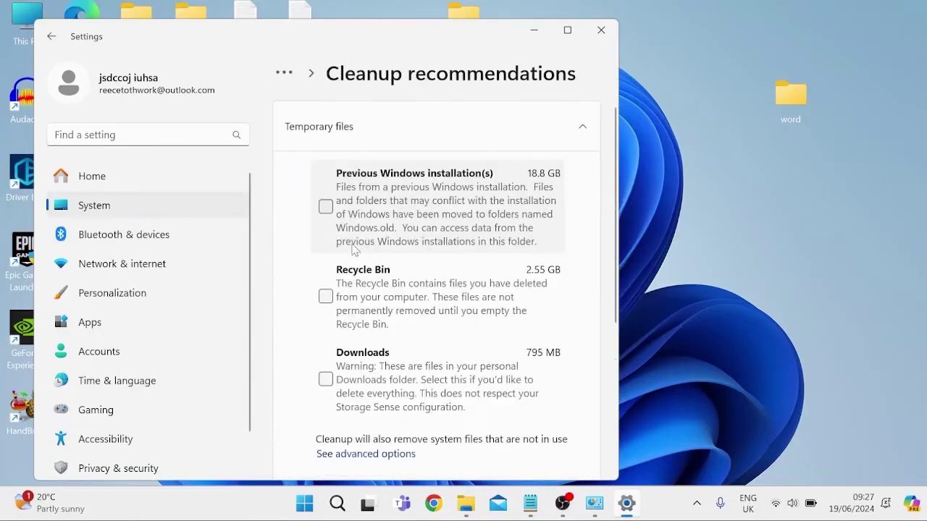
scroll(328, 210, "down", 1)
Select Previous Windows installations, Recycle Bin and Downloads, then permanently clean up 22.2 GB
left_click(325, 149)
left_click(325, 240)
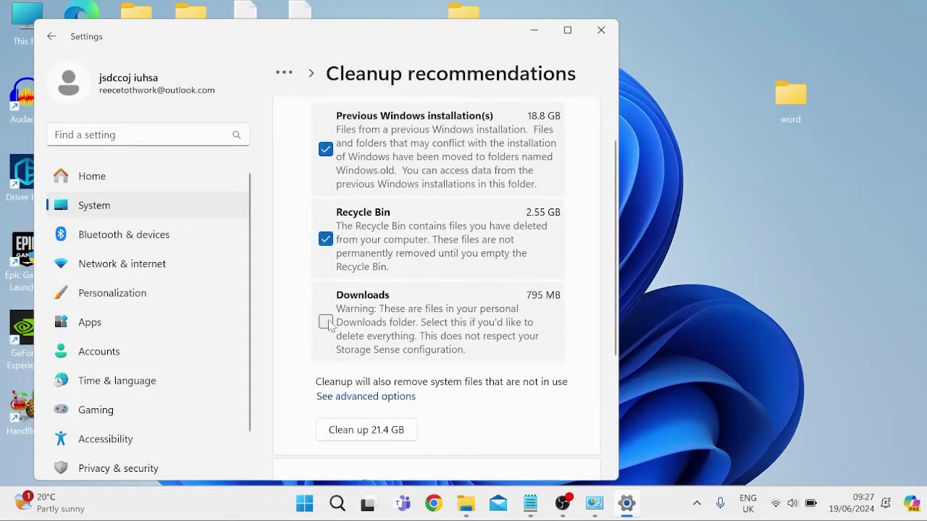
left_click(325, 323)
scroll(294, 290, "down", 2)
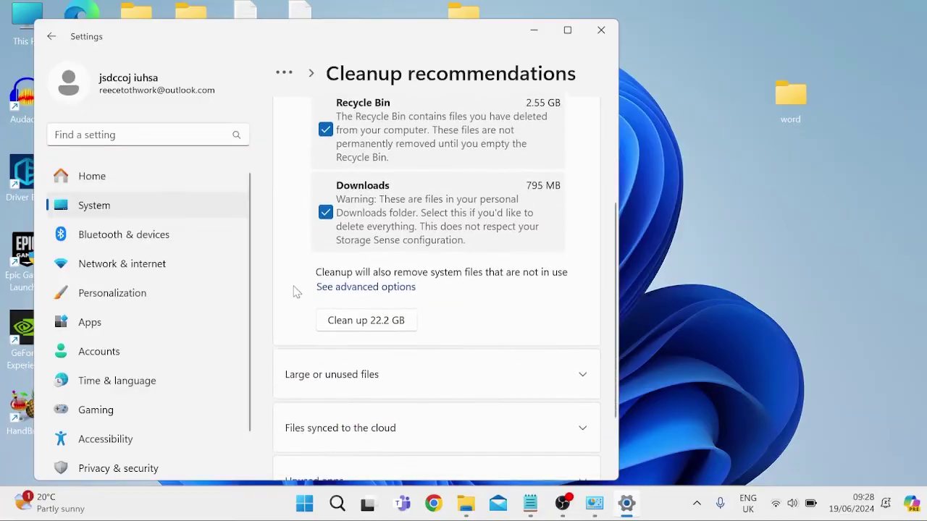
left_click(376, 317)
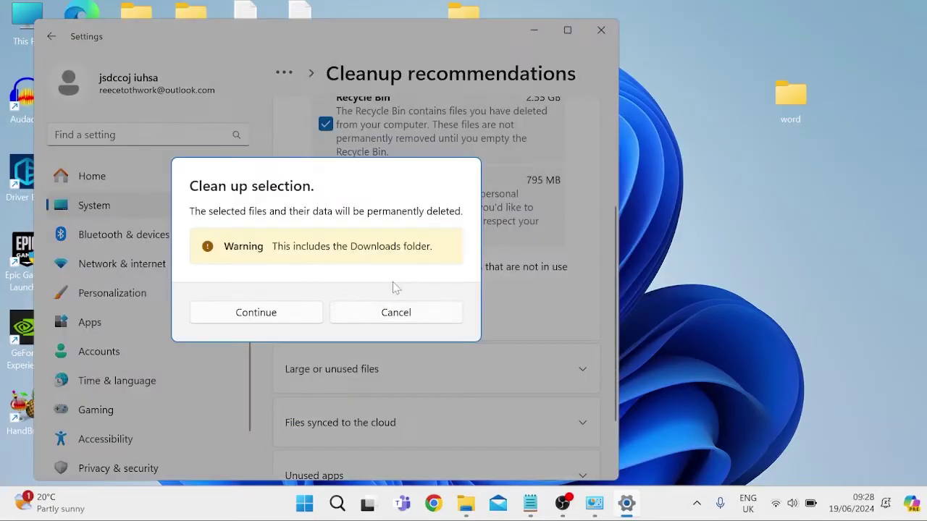
left_click(254, 319)
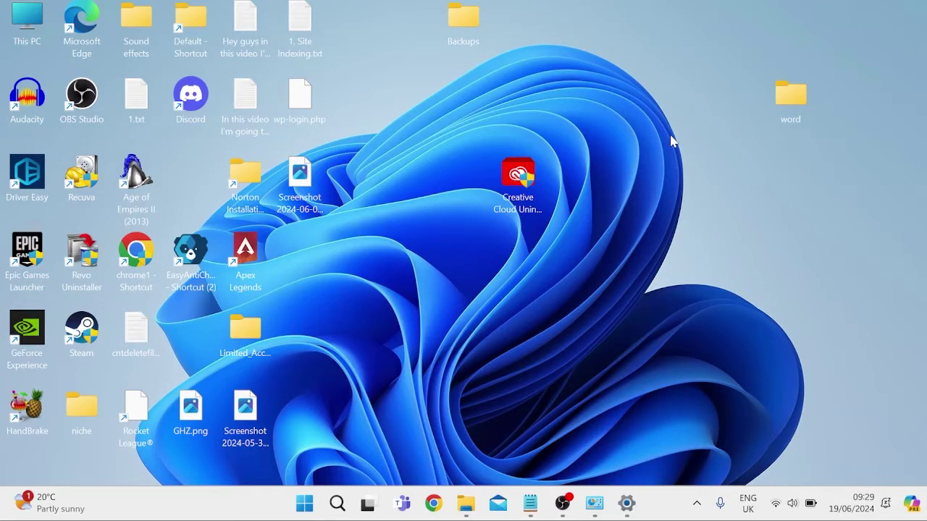
Run wsreset.exe from Run to reset the Store cache, then close the reopened Store
key("super")
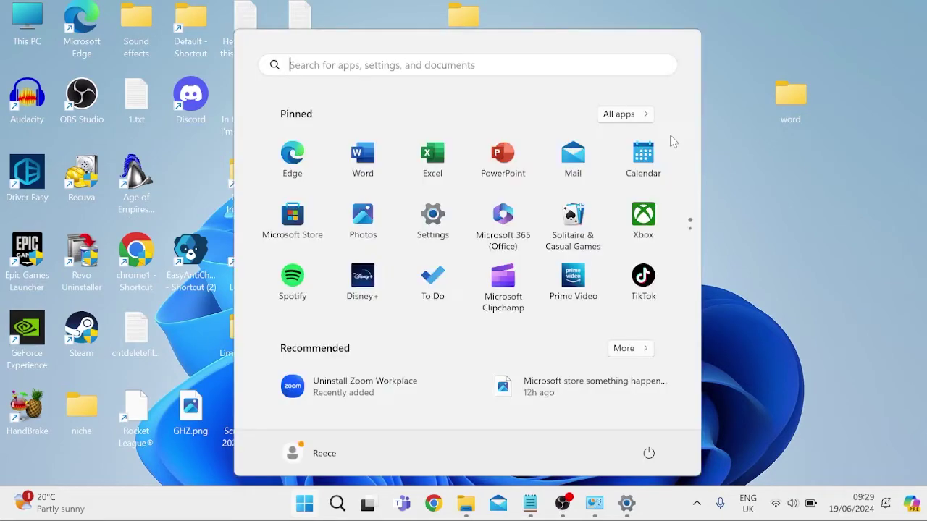
type("run")
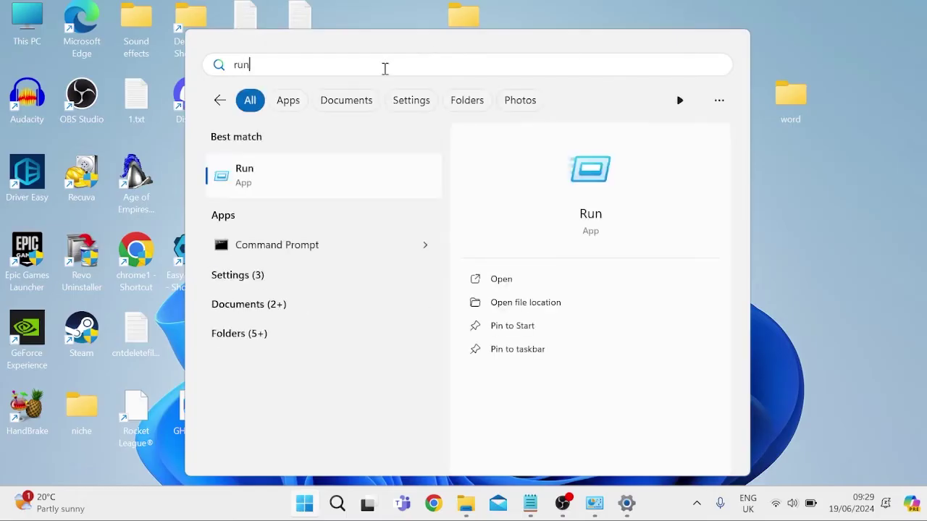
left_click(360, 173)
type("wsreset.exe")
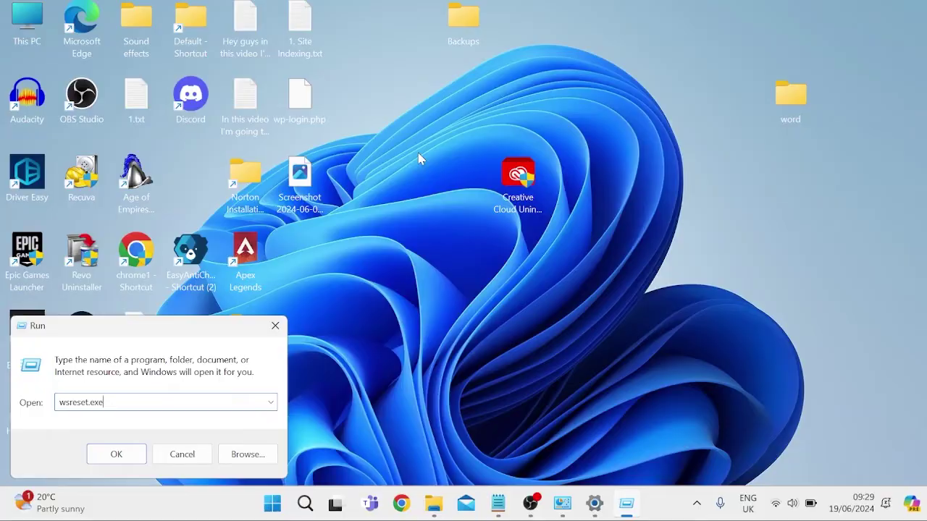
key("Return")
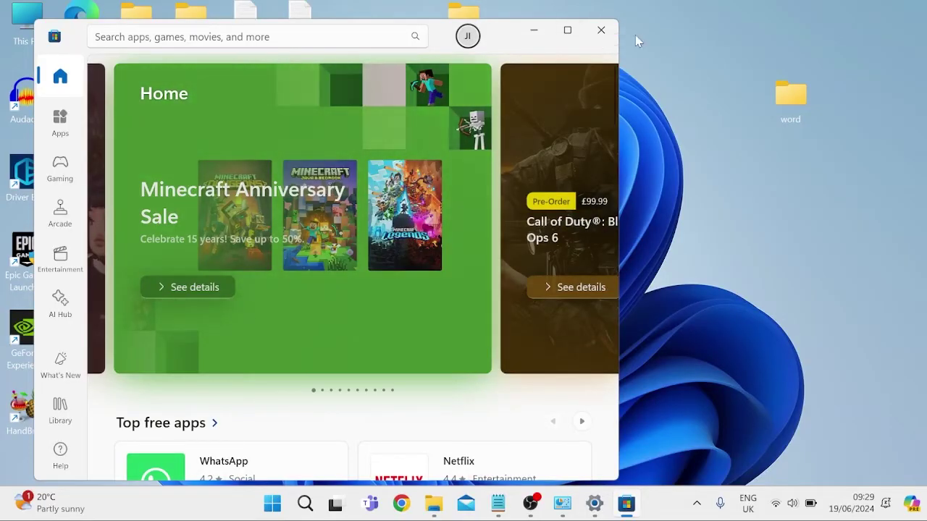
left_click(608, 34)
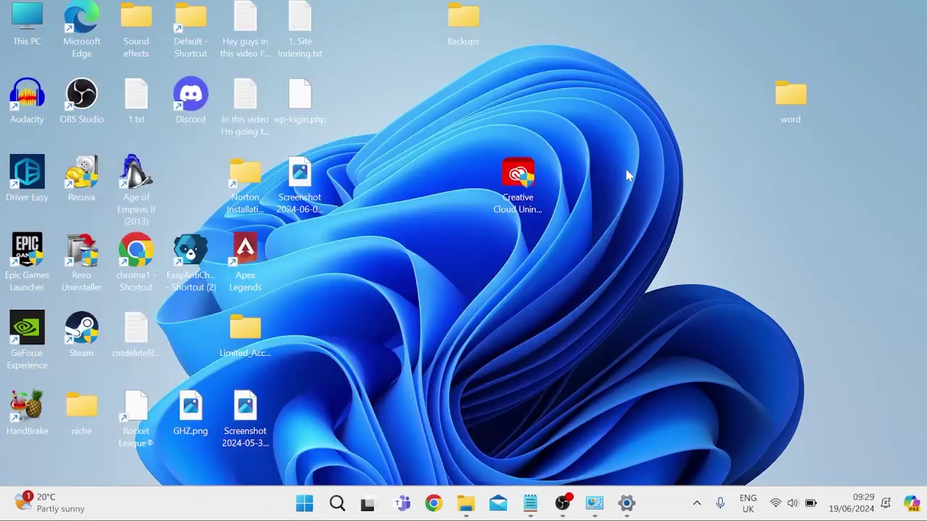
Launch Windows PowerShell (x86) as administrator
key("super")
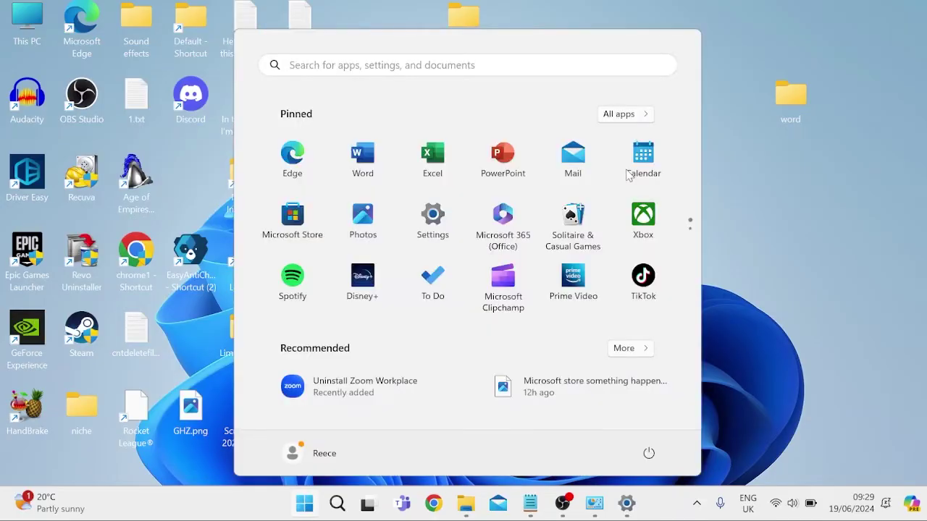
type("windows power")
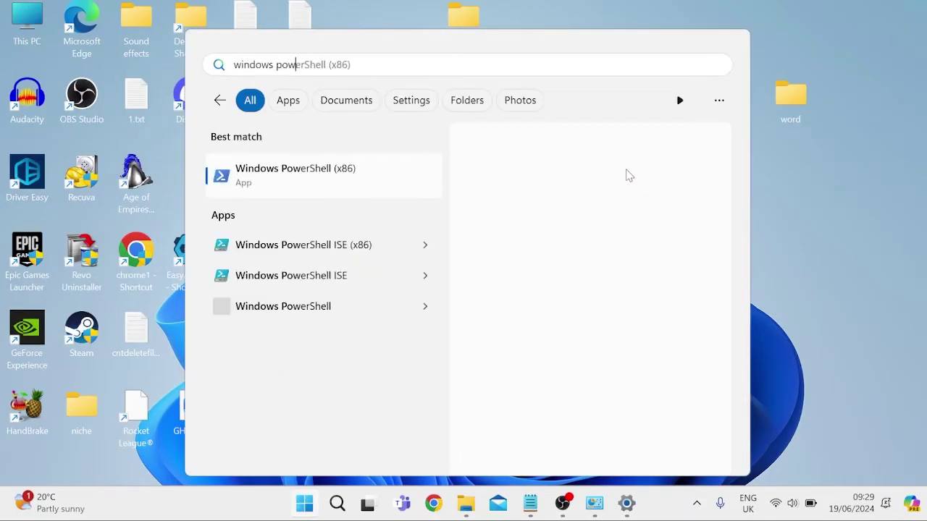
right_click(304, 181)
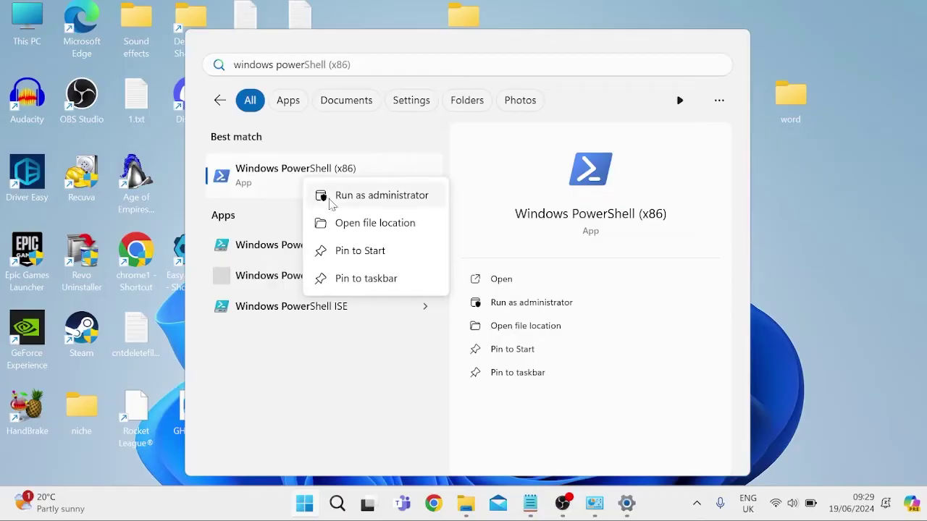
left_click(368, 200)
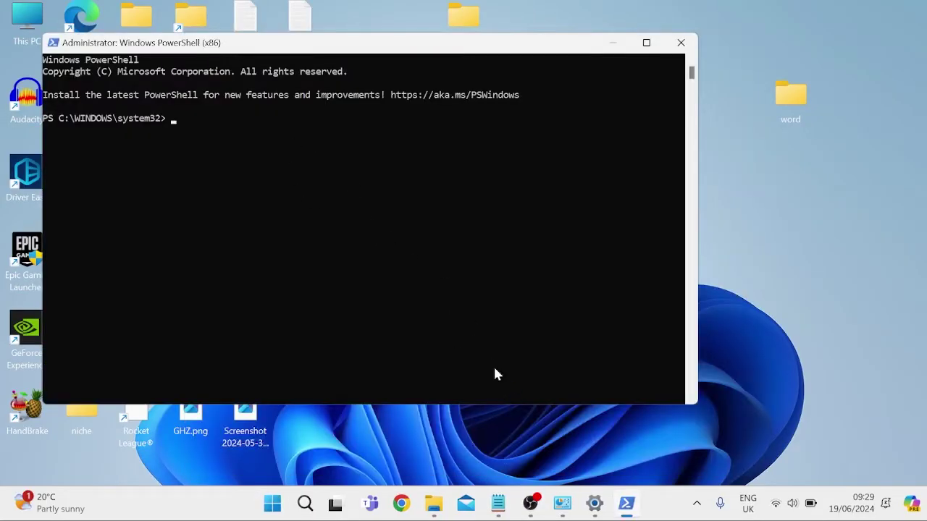
Copy the Get-AppXPackage Store re-register command from Notepad and run it in PowerShell
left_click(498, 503)
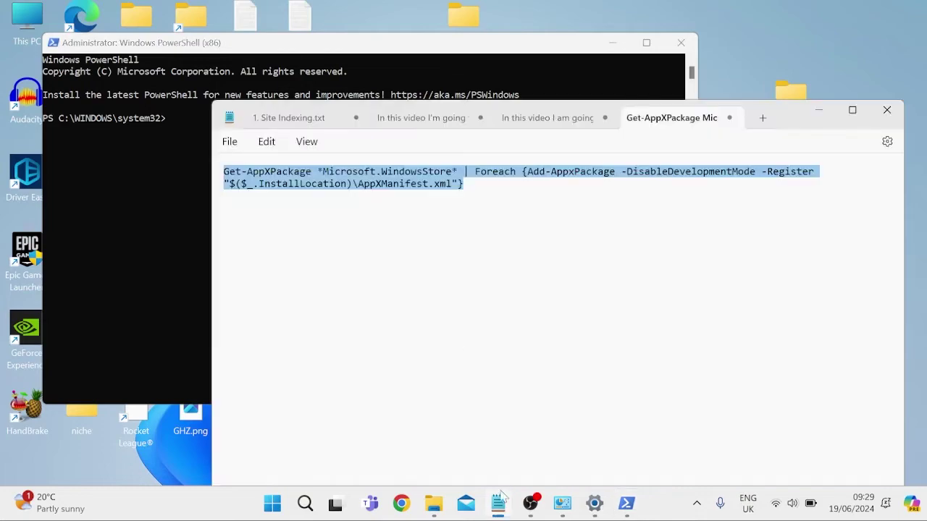
right_click(362, 179)
left_click(426, 256)
left_click(207, 136)
right_click(228, 126)
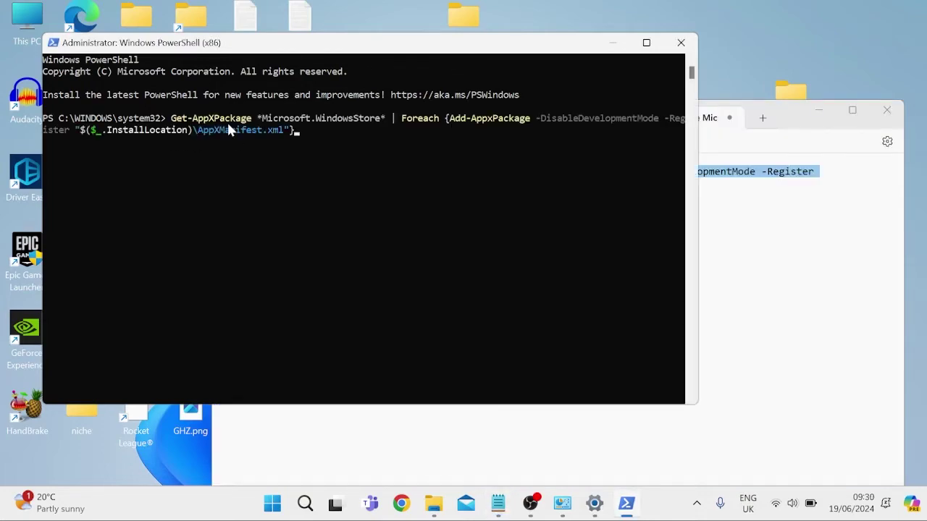
key("Return")
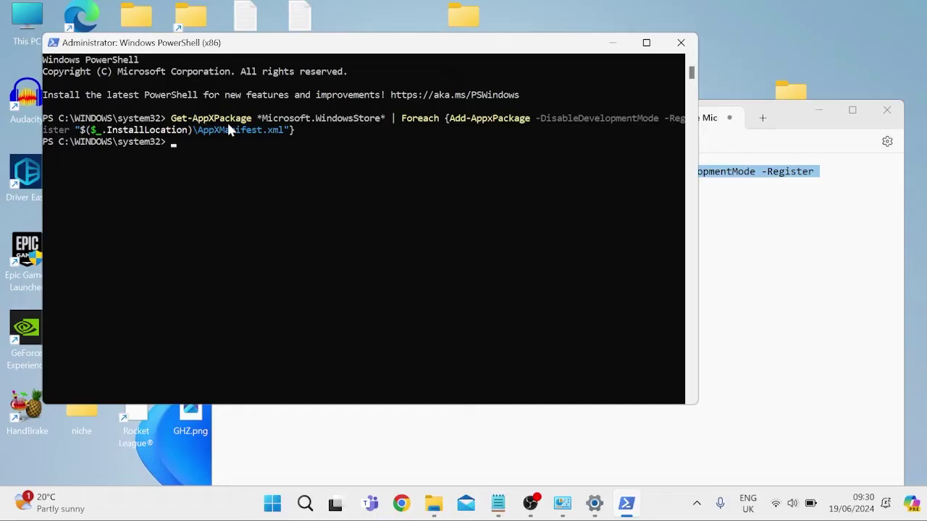
Close PowerShell and Notepad, then open the Settings app
left_click(681, 45)
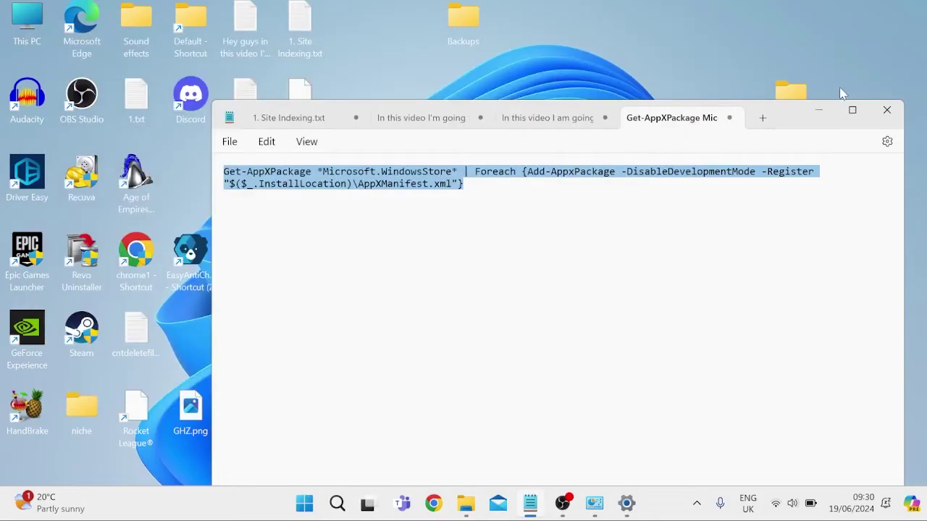
key("super+d")
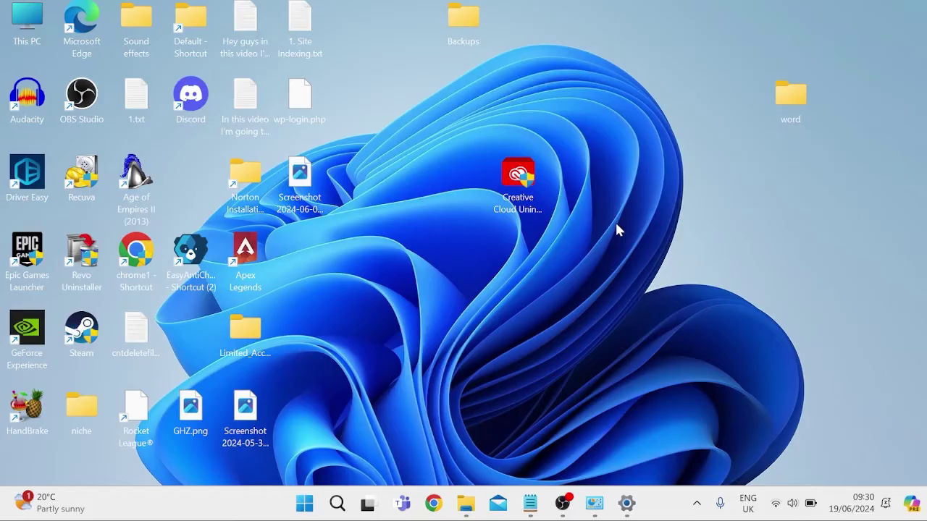
key("super")
type("settings")
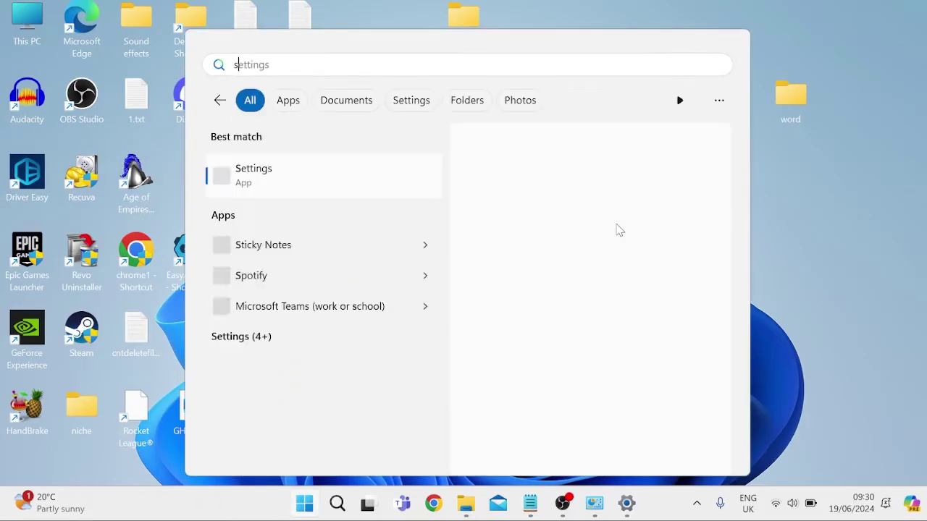
left_click(372, 181)
Check Windows Update for new updates, confirming the PC is up to date
left_click(120, 466)
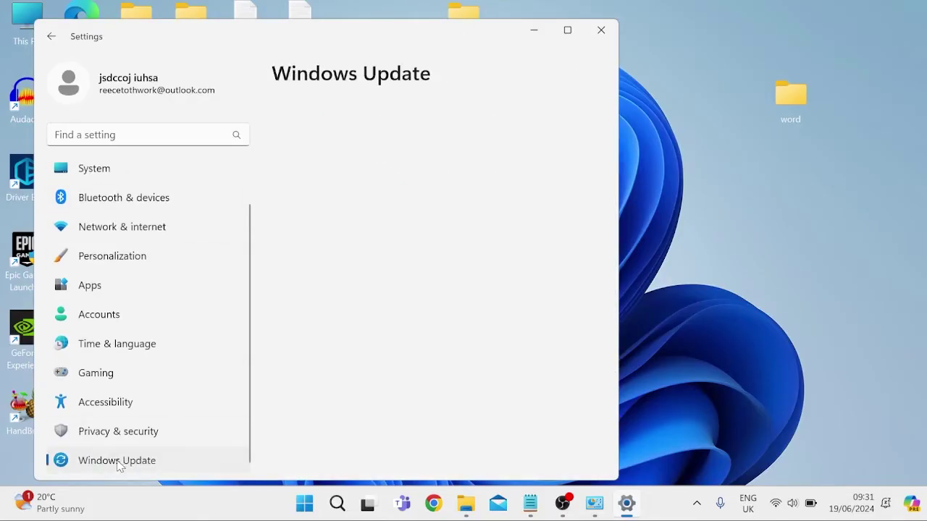
left_click(547, 144)
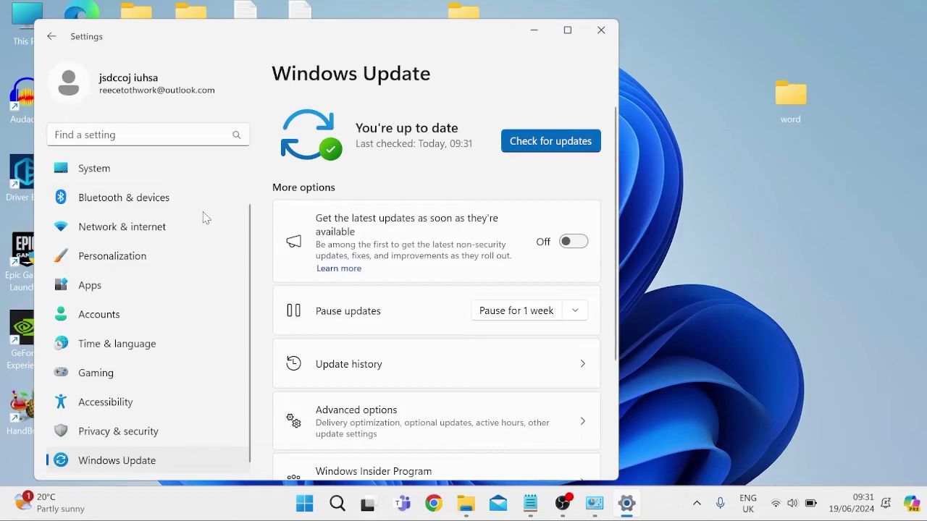
left_click(204, 292)
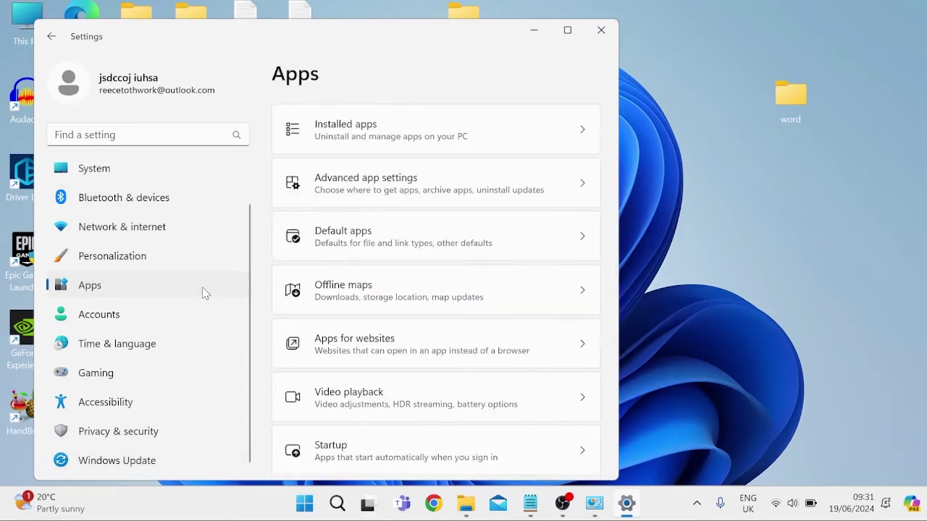
Repair Microsoft Store via Installed apps > System components > Advanced options, then close Settings
left_click(407, 136)
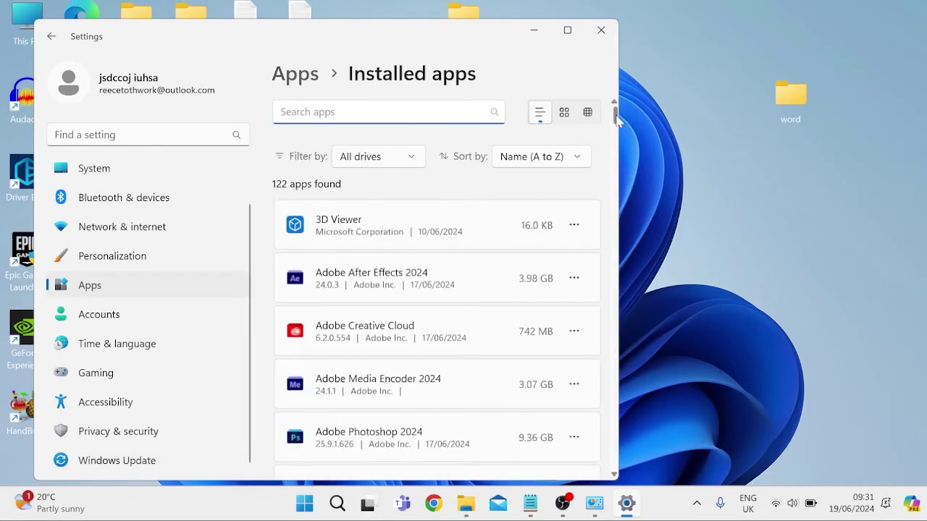
left_click_drag(614, 118, 621, 456)
scroll(621, 457, "down", 2)
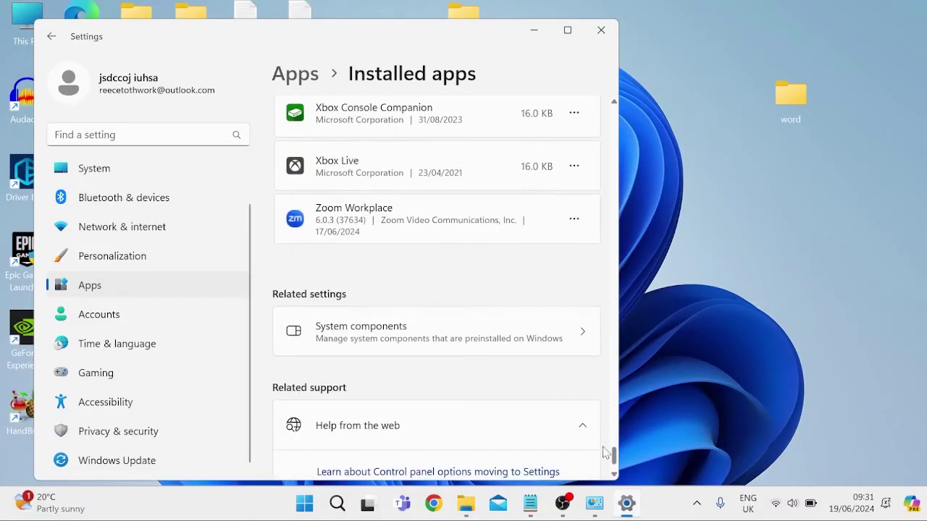
left_click(350, 331)
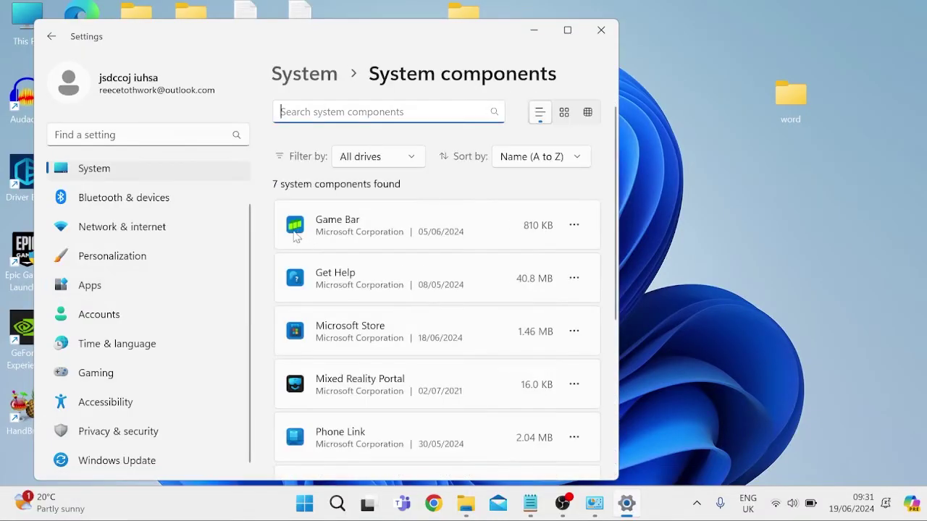
scroll(294, 282, "down", 2)
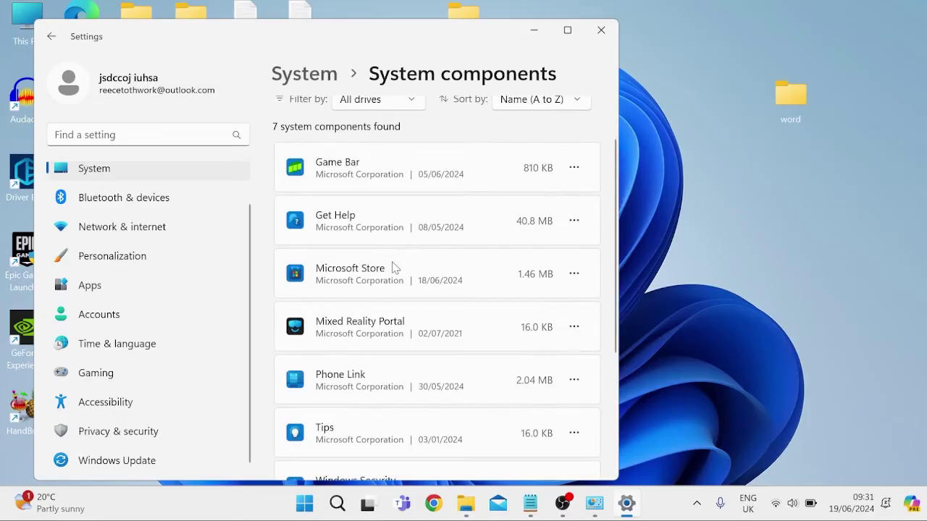
left_click(574, 273)
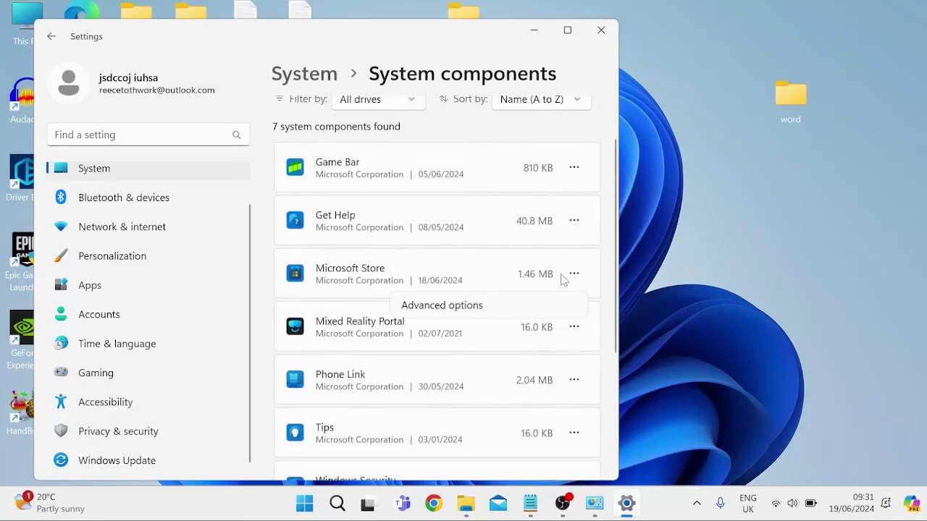
left_click(475, 311)
scroll(294, 210, "down", 5)
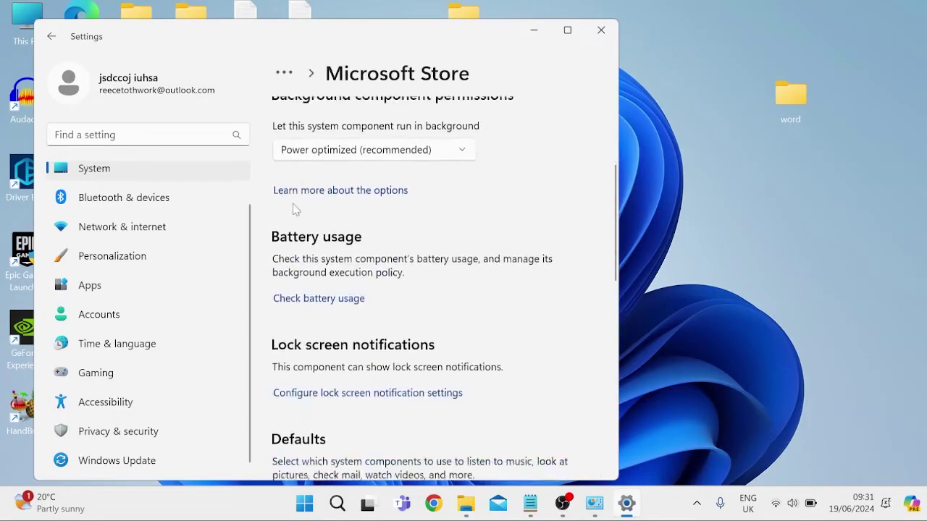
scroll(294, 210, "down", 4)
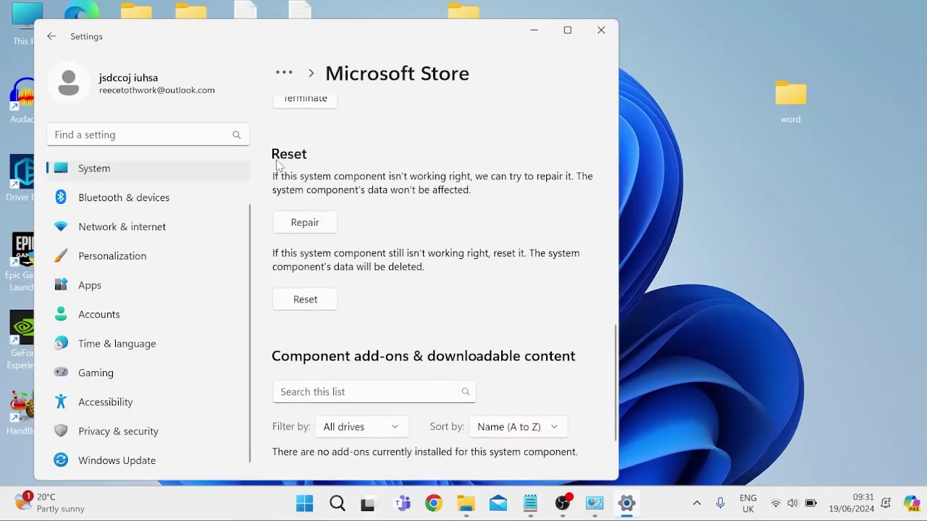
left_click(303, 224)
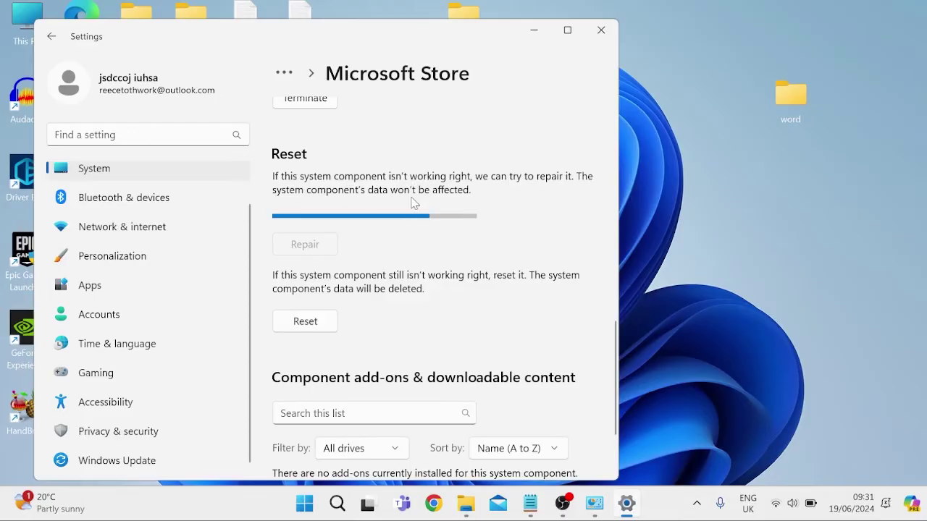
left_click(601, 30)
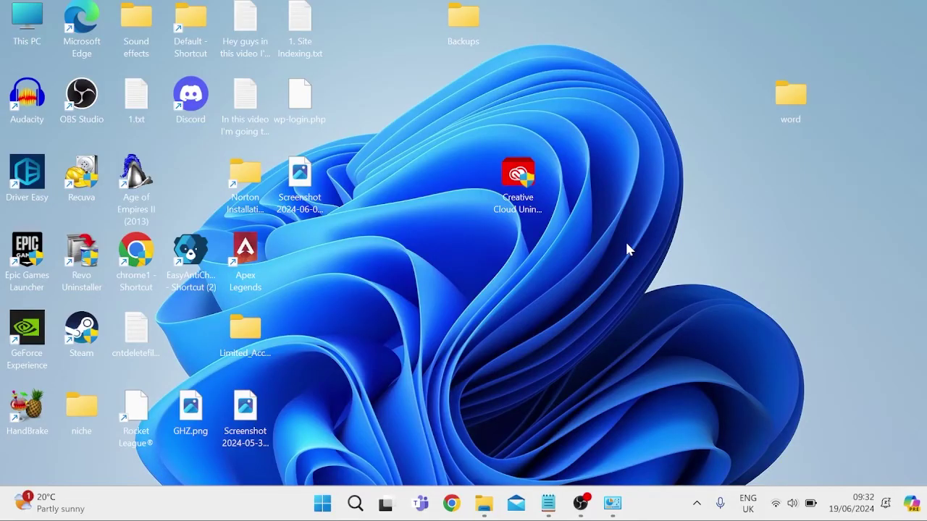
Launch the Services console with services.msc from Run
key("super")
type("run")
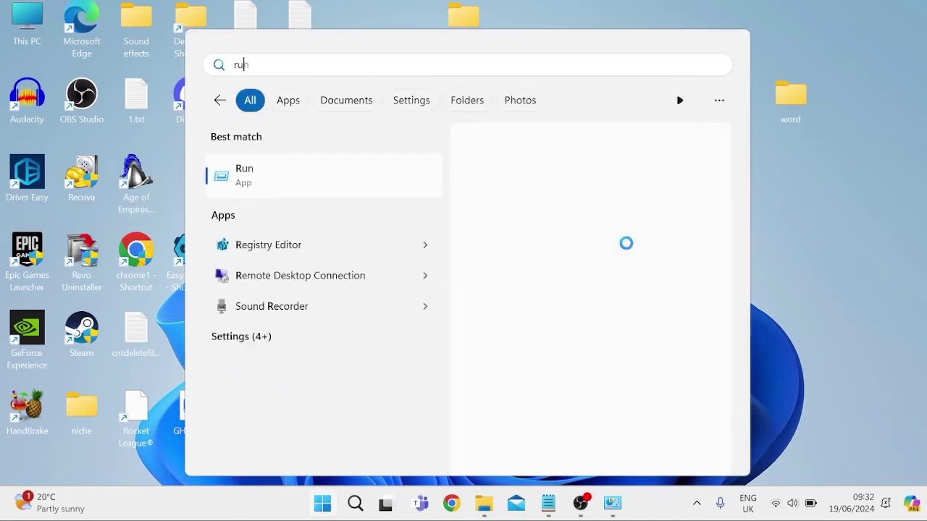
left_click(398, 169)
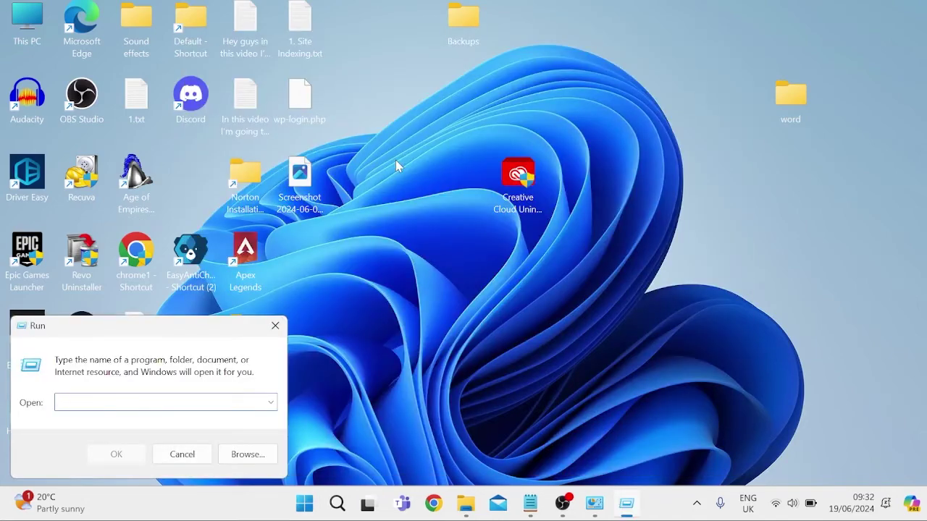
type("services.msc")
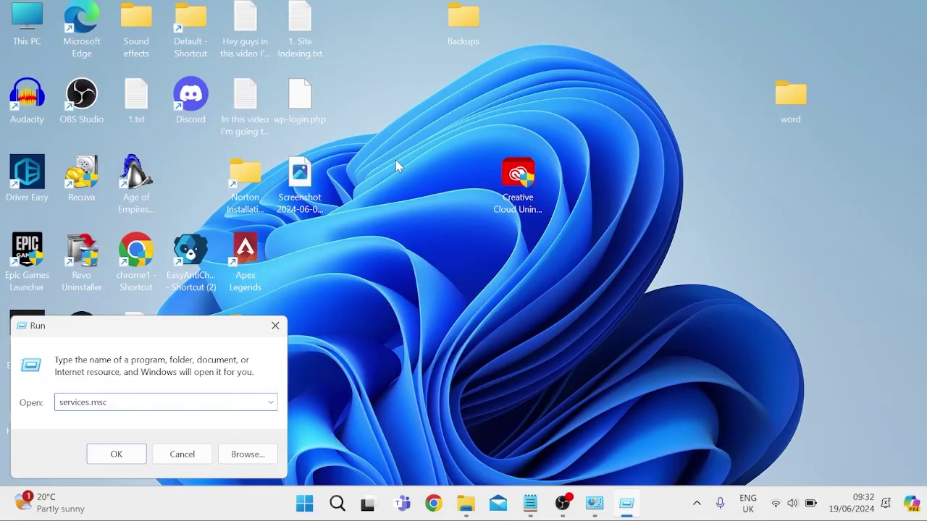
key("Return")
scroll(434, 260, "down", 15)
left_click_drag(923, 147, 923, 270)
Stop and restart Microsoft Store Install Service, confirm with OK, and close Services
left_click(473, 163)
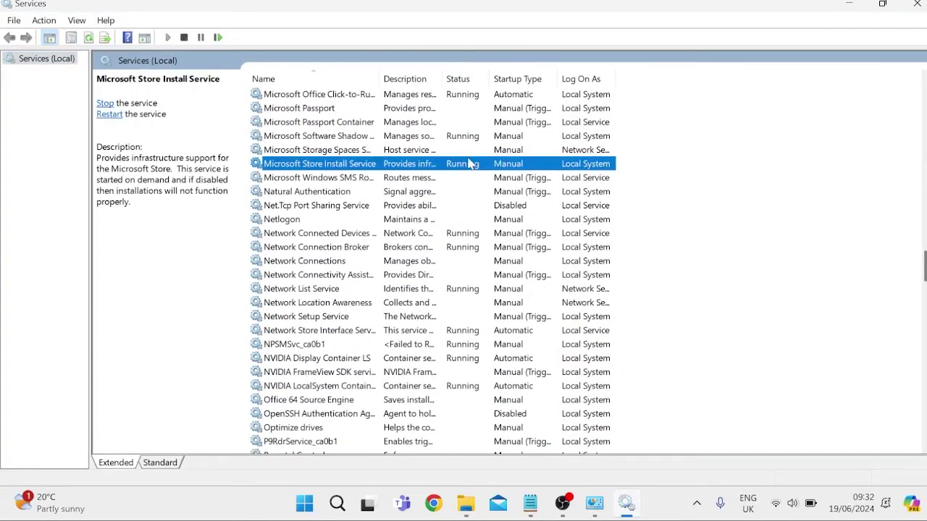
double_click(349, 166)
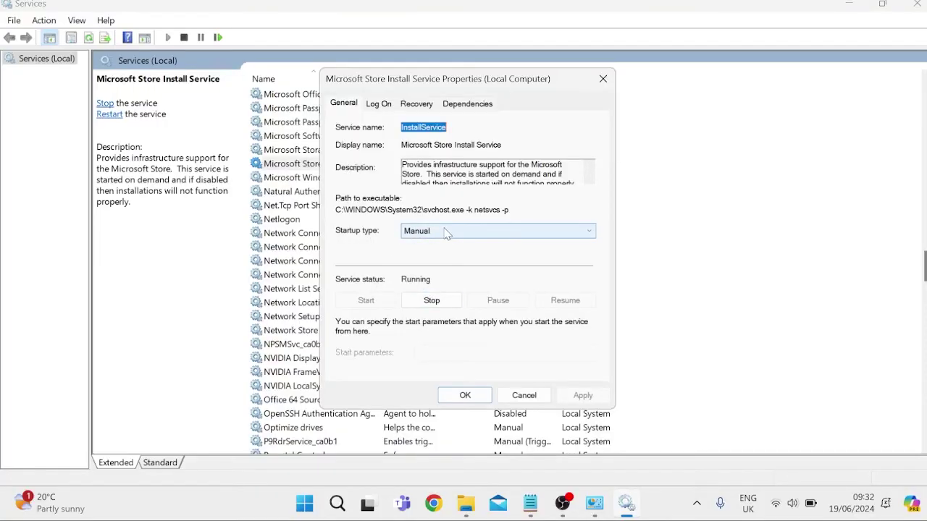
left_click(423, 303)
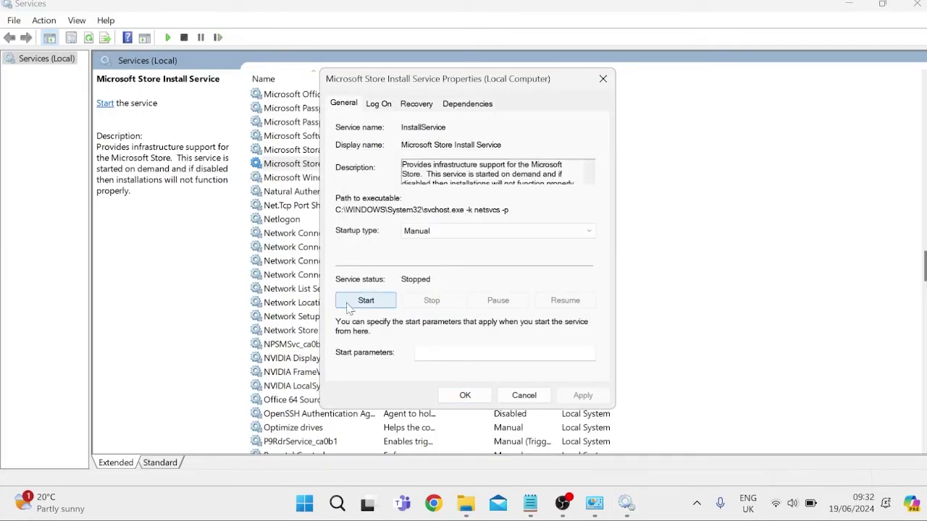
left_click(465, 395)
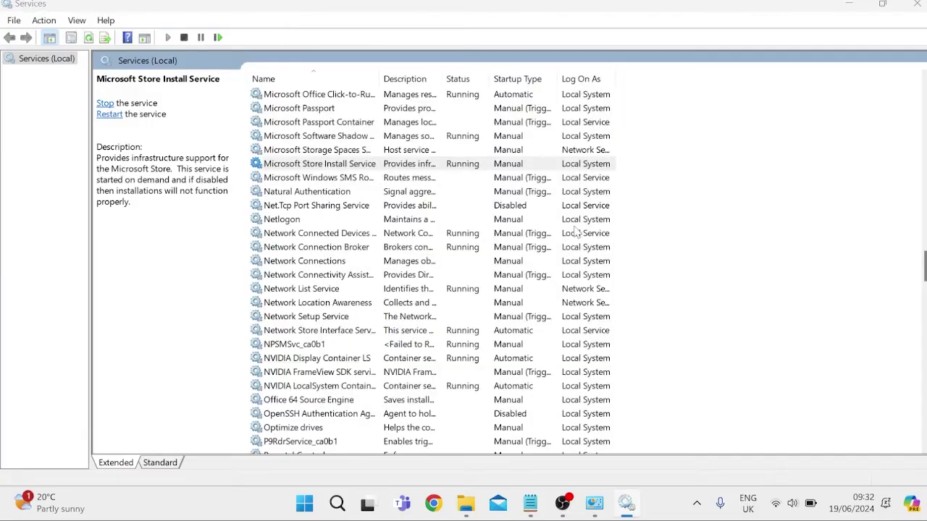
left_click(916, 5)
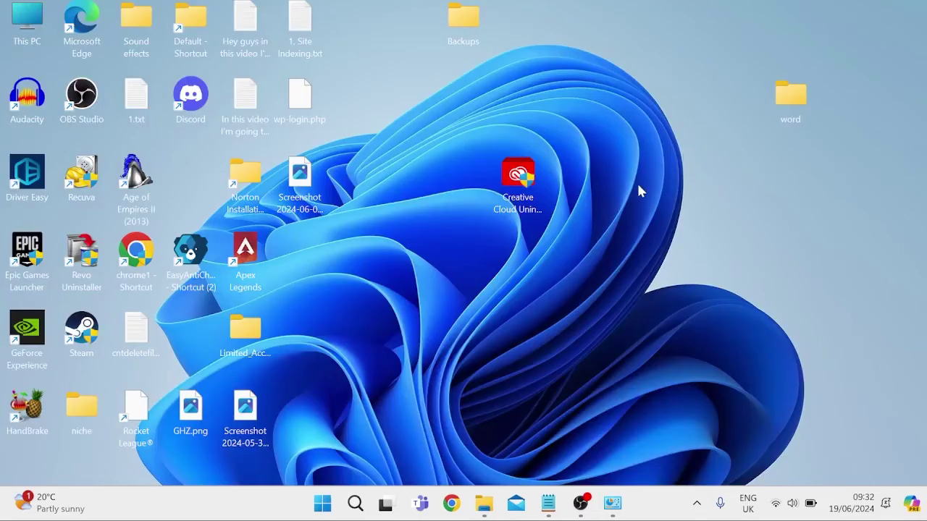
Open Command Prompt as administrator and start sfc /scannow
key("super")
type("cmd")
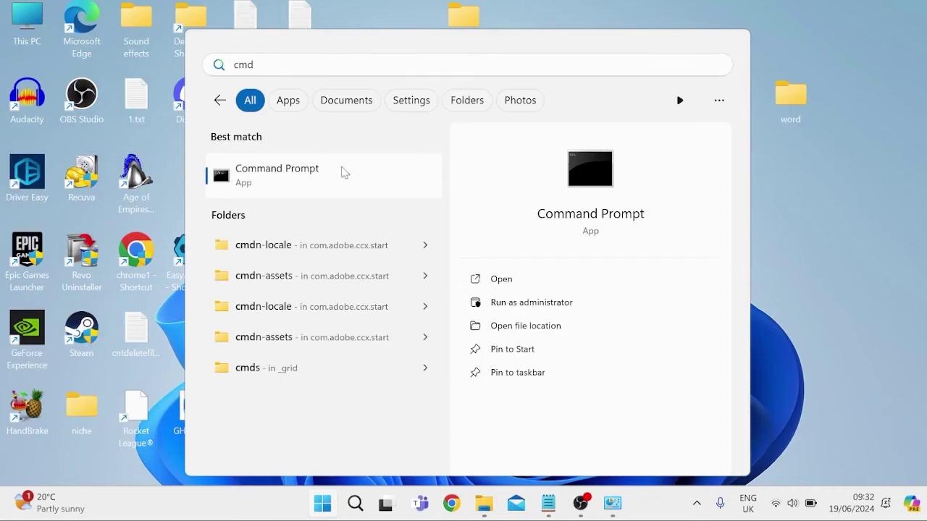
right_click(345, 173)
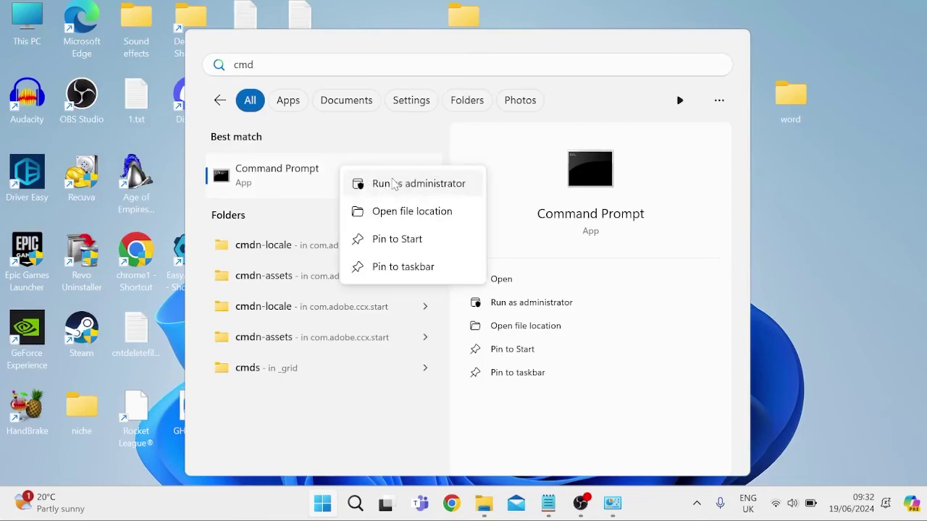
left_click(391, 186)
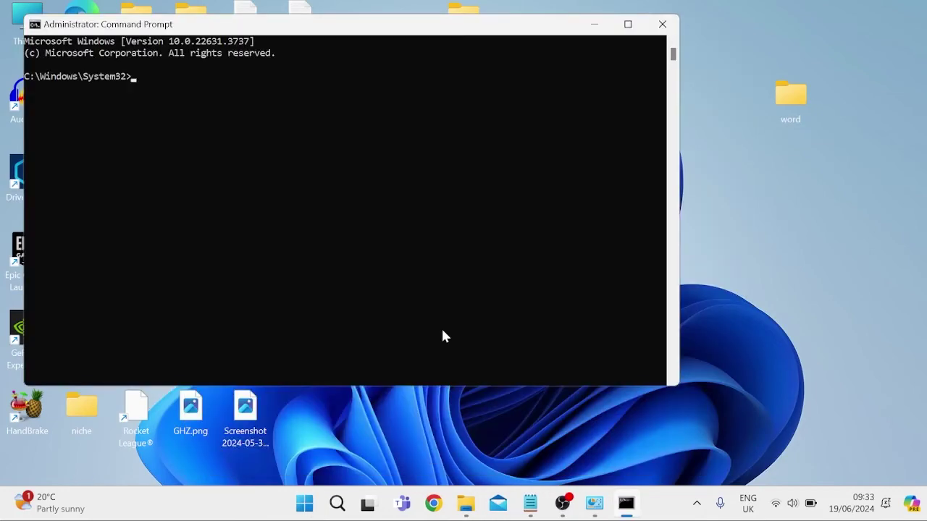
type("sfc /scannow")
key("Return")
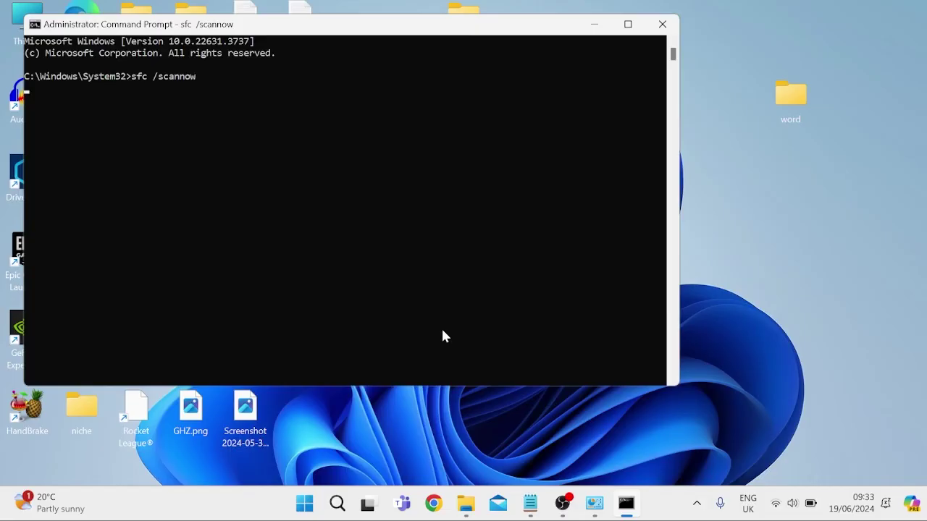